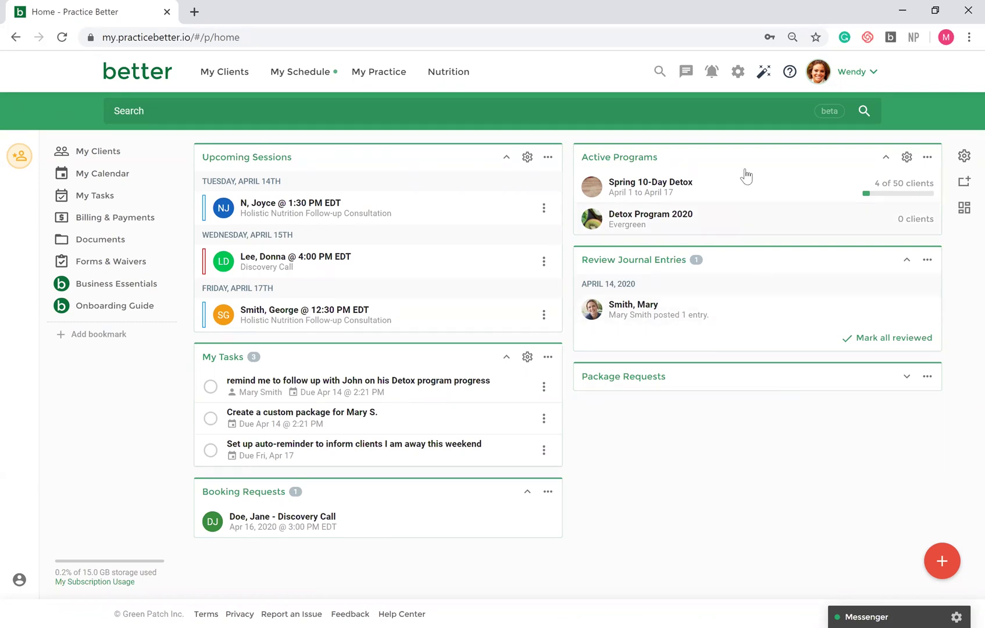
# - Open the settings and preferences menu from the gear icon on the home dashboard
pyautogui.click(737, 73)
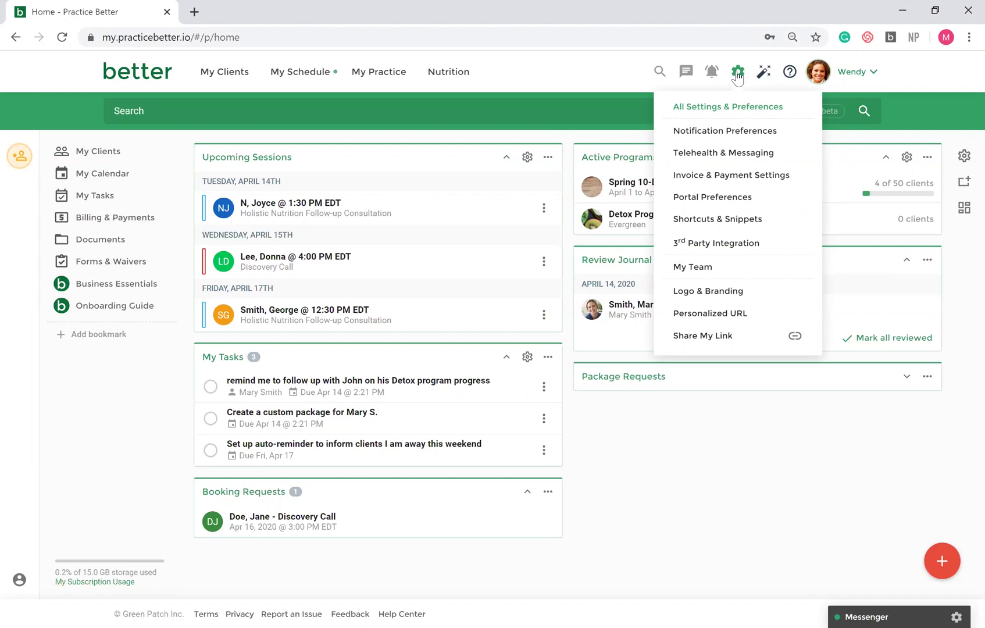
# - Go to the practitioner profile through My Practice > My Profile
pyautogui.click(377, 72)
pyautogui.click(373, 106)
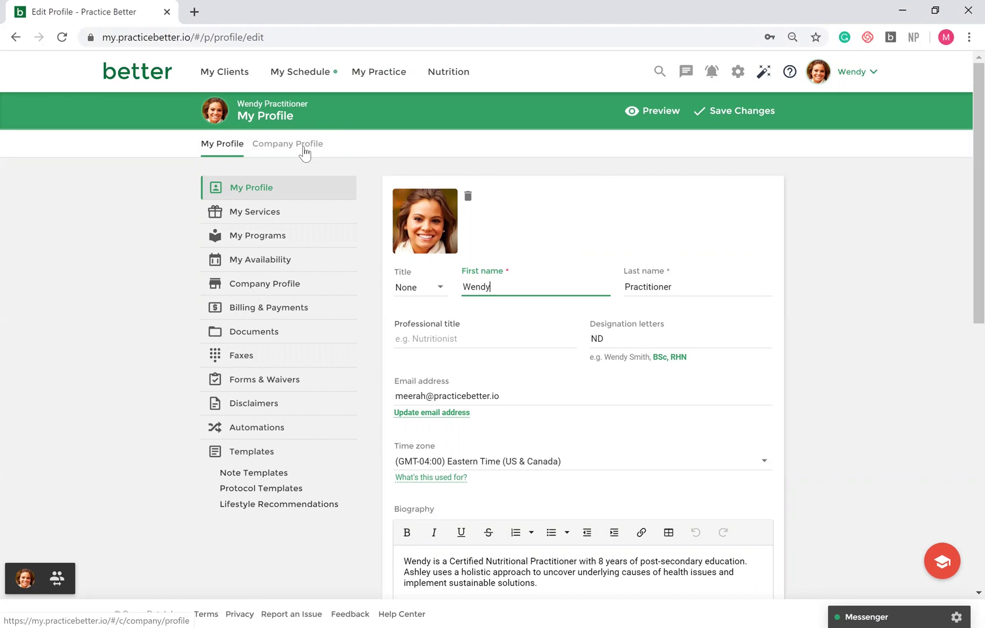
# - Open Forms & Waivers and show the add choices: create form, waiver, upload, or template
pyautogui.moveTo(375, 88)
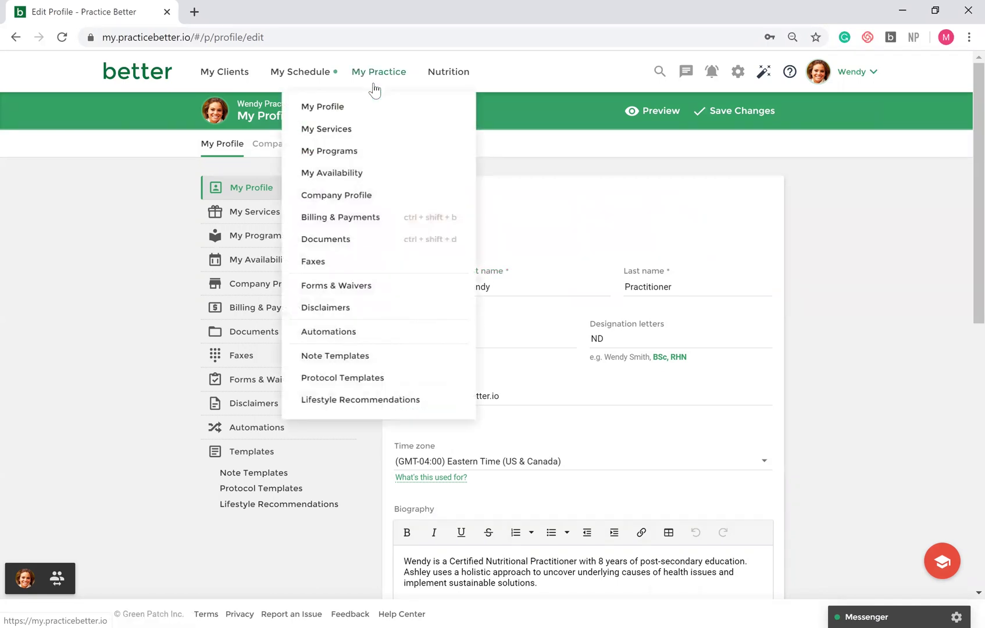
pyautogui.click(381, 285)
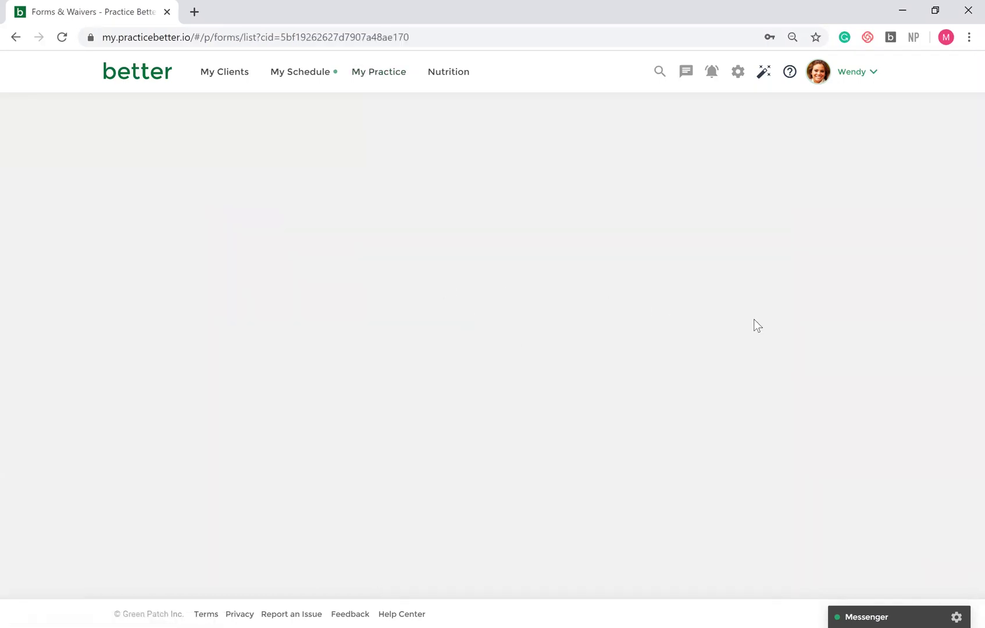
pyautogui.scroll(-2, 847, 485)
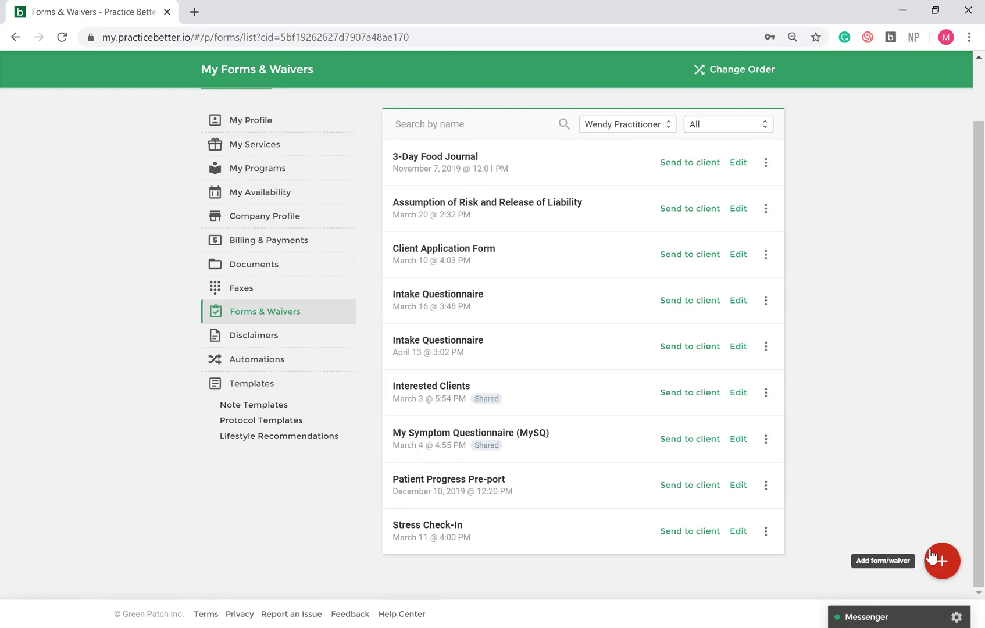
pyautogui.click(946, 564)
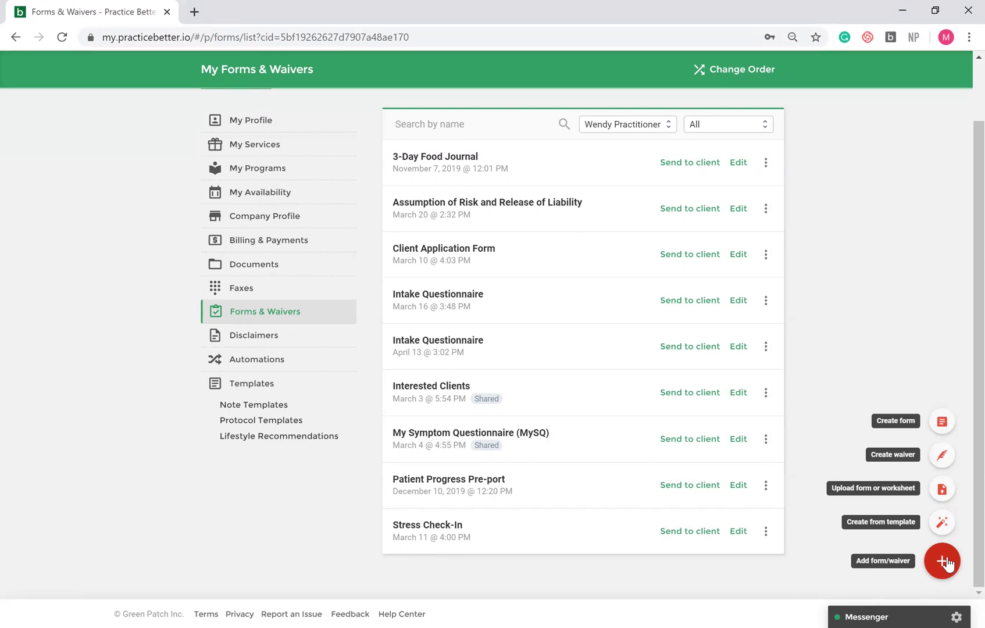
# - Open the Create from template picker, then close it to return to the nine forms
pyautogui.click(945, 522)
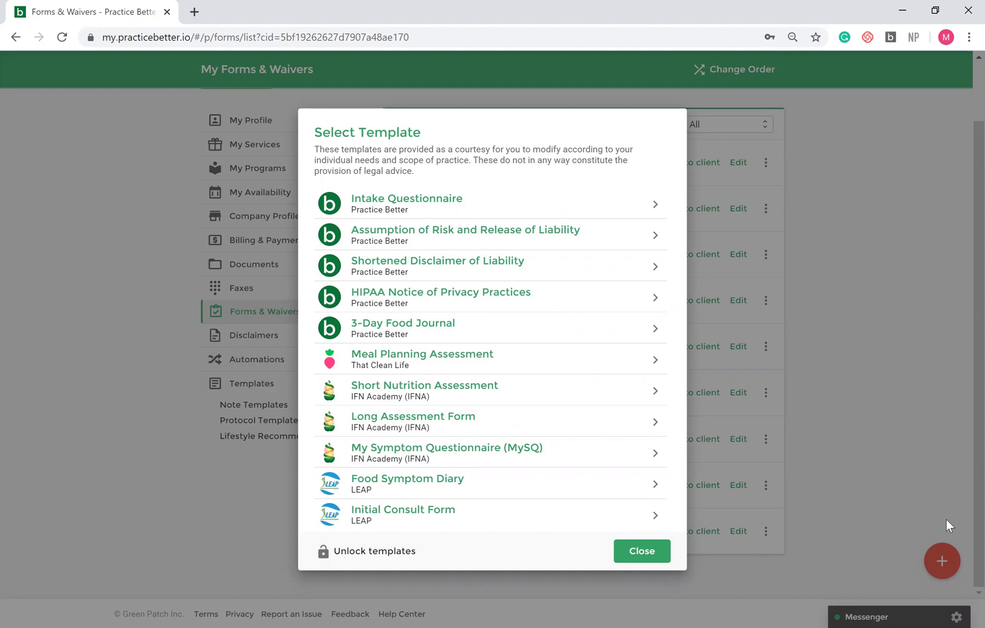
pyautogui.click(642, 551)
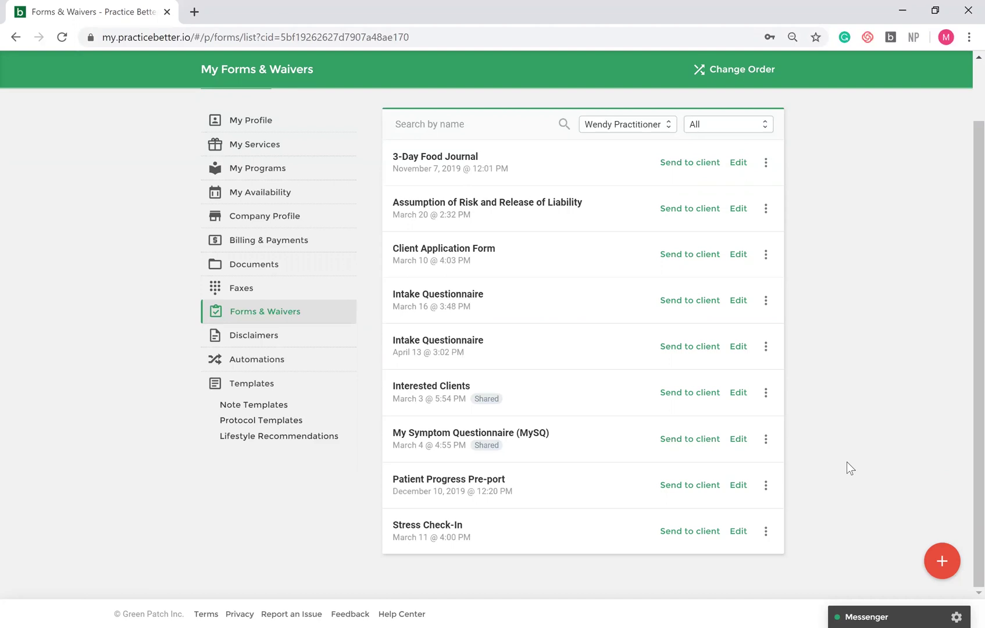
# - Review the Holistic Nutrition Initial Consultation's settings under My Services: 120 minutes, 150.00 C$
pyautogui.scroll(3, 847, 468)
pyautogui.moveTo(372, 86)
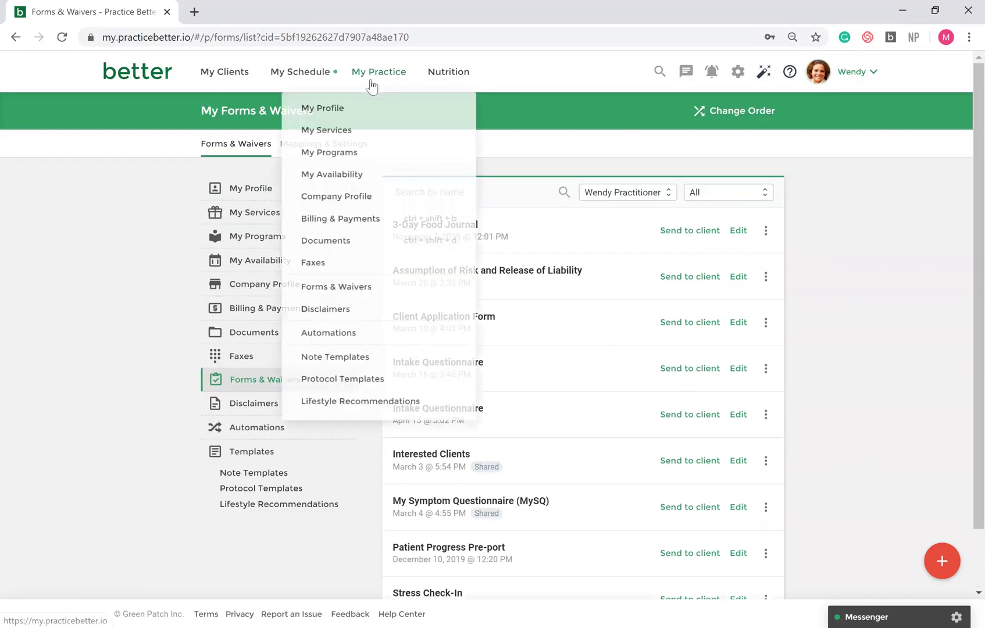
pyautogui.click(378, 130)
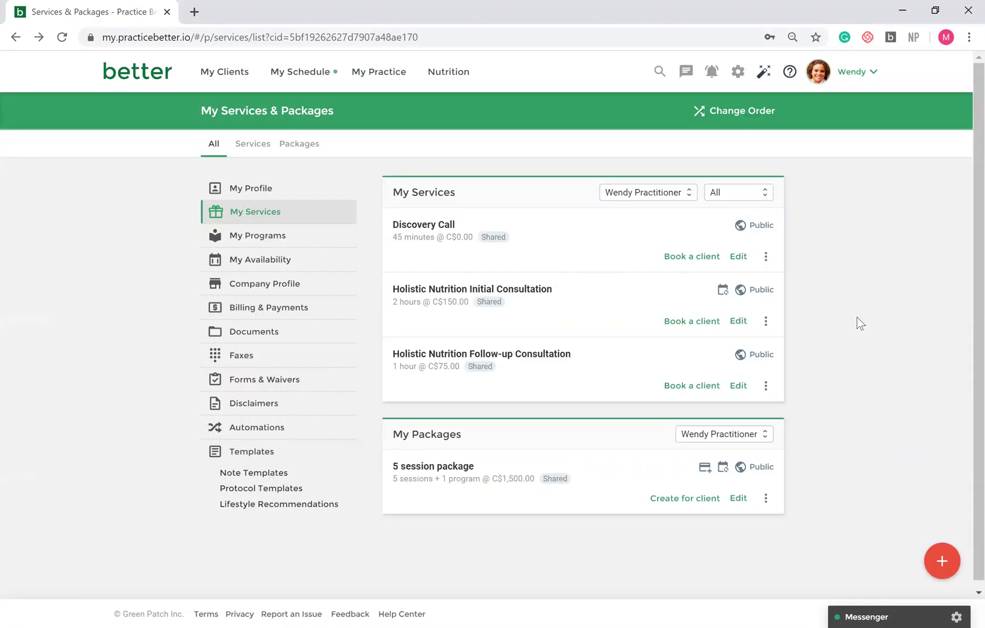
pyautogui.click(529, 289)
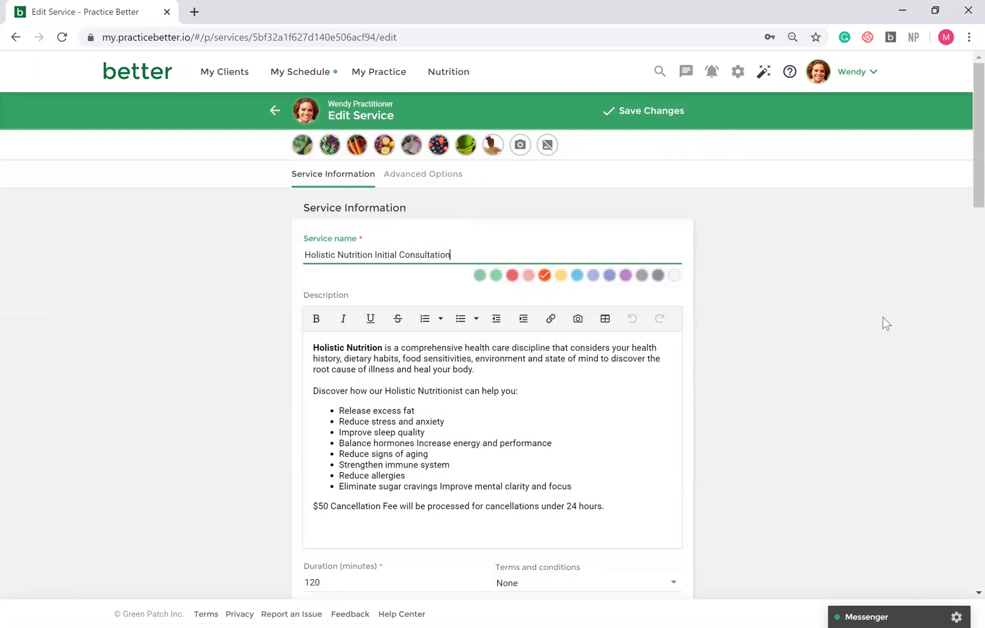
pyautogui.scroll(-4, 883, 317)
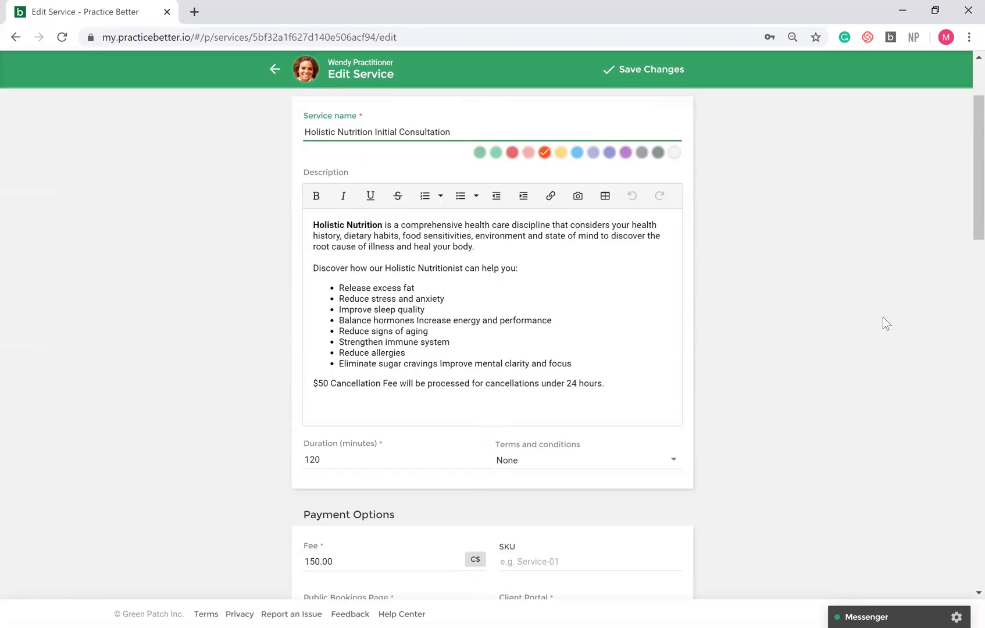
pyautogui.scroll(-3, 883, 317)
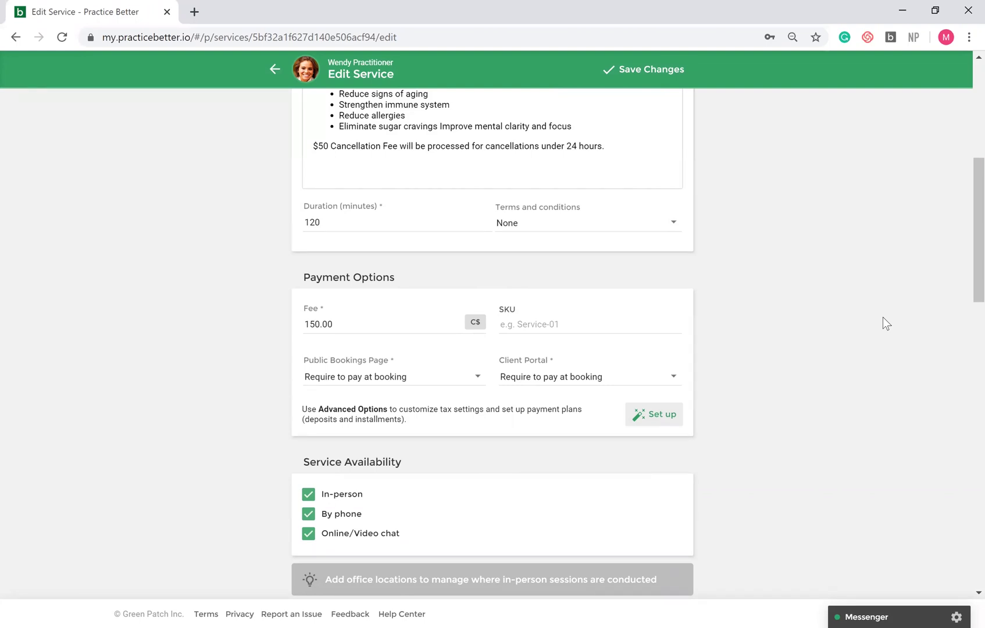
pyautogui.scroll(-4, 883, 317)
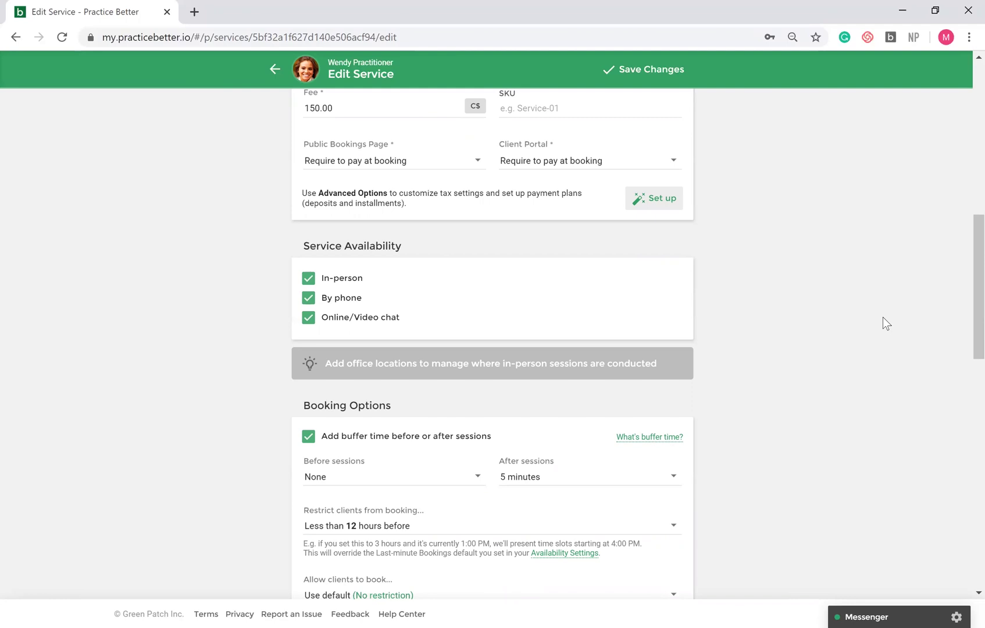
pyautogui.scroll(-3, 883, 318)
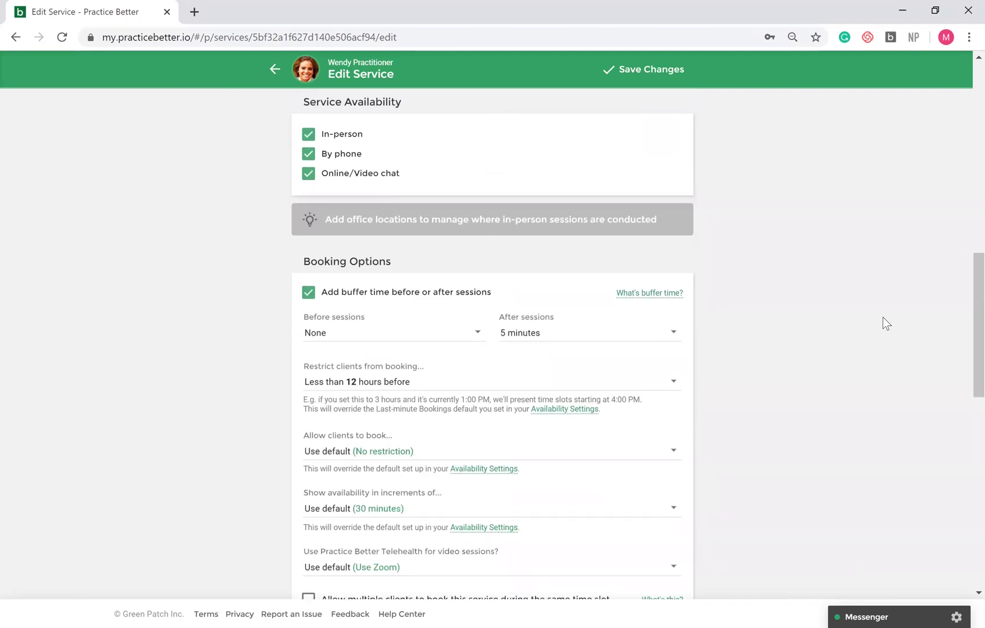
pyautogui.scroll(-1, 883, 318)
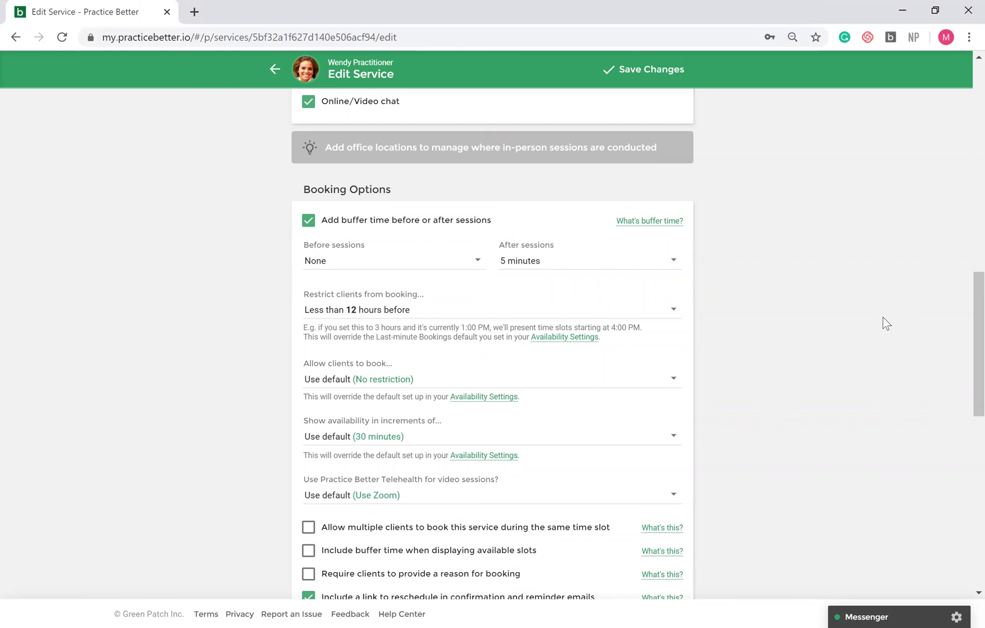
pyautogui.scroll(9, 883, 317)
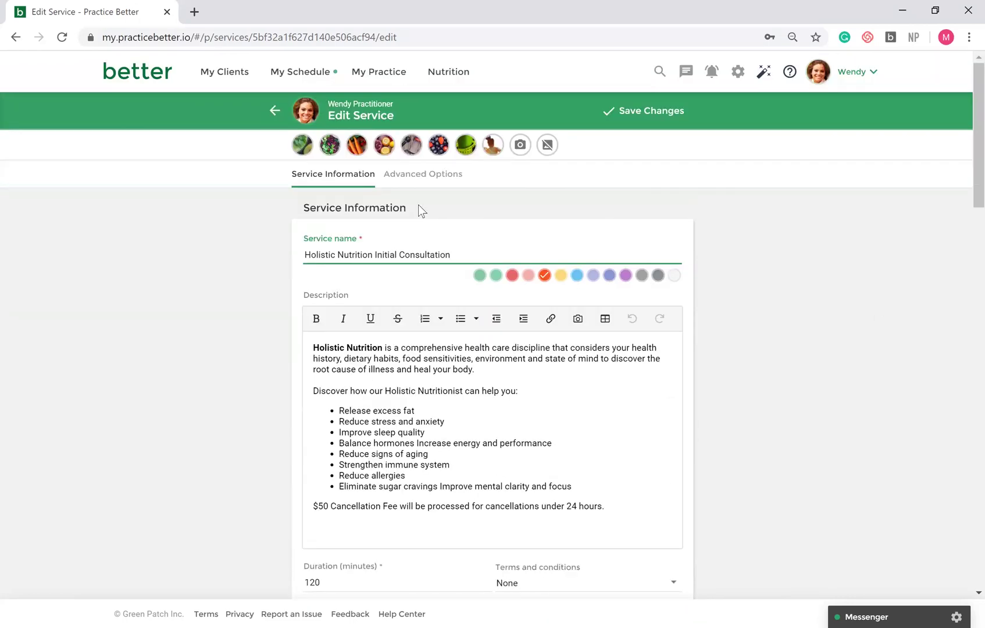
# - Open the 5 session package's Advanced Options, showing its 1500.00 C$ fee and payment plan
pyautogui.click(275, 111)
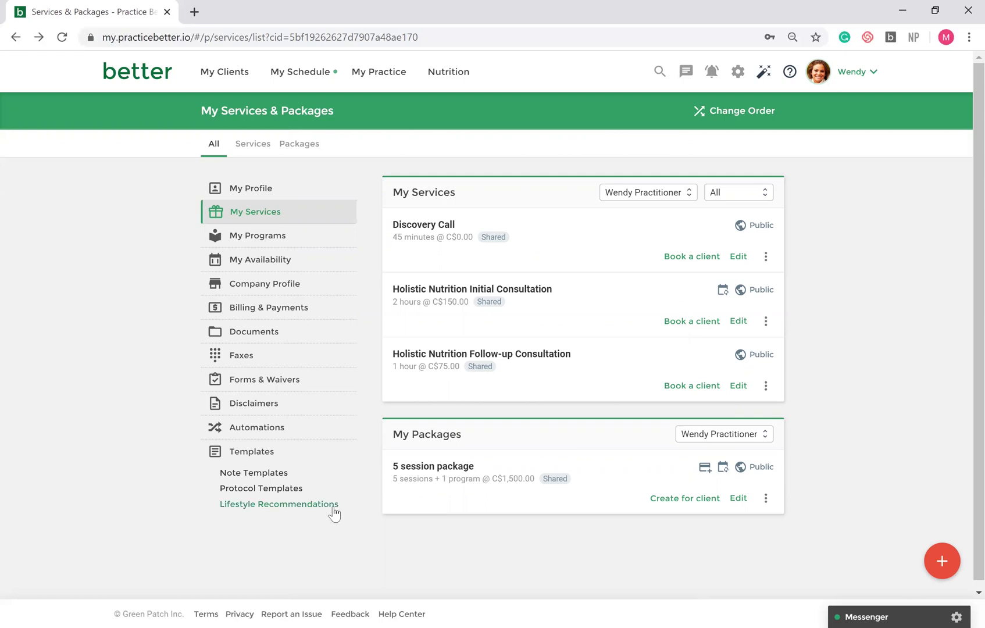
pyautogui.click(412, 468)
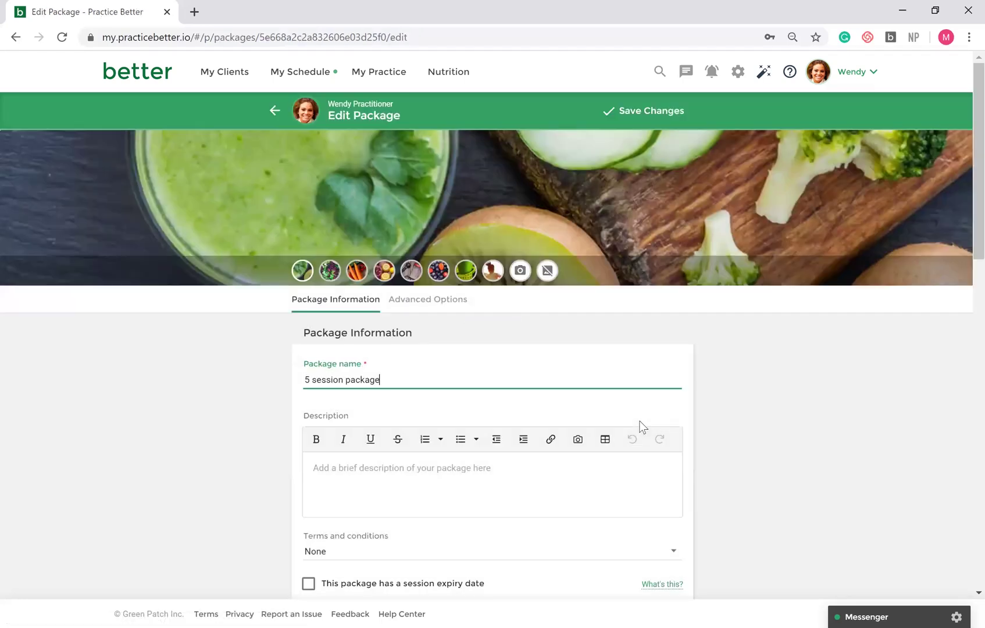
pyautogui.click(405, 312)
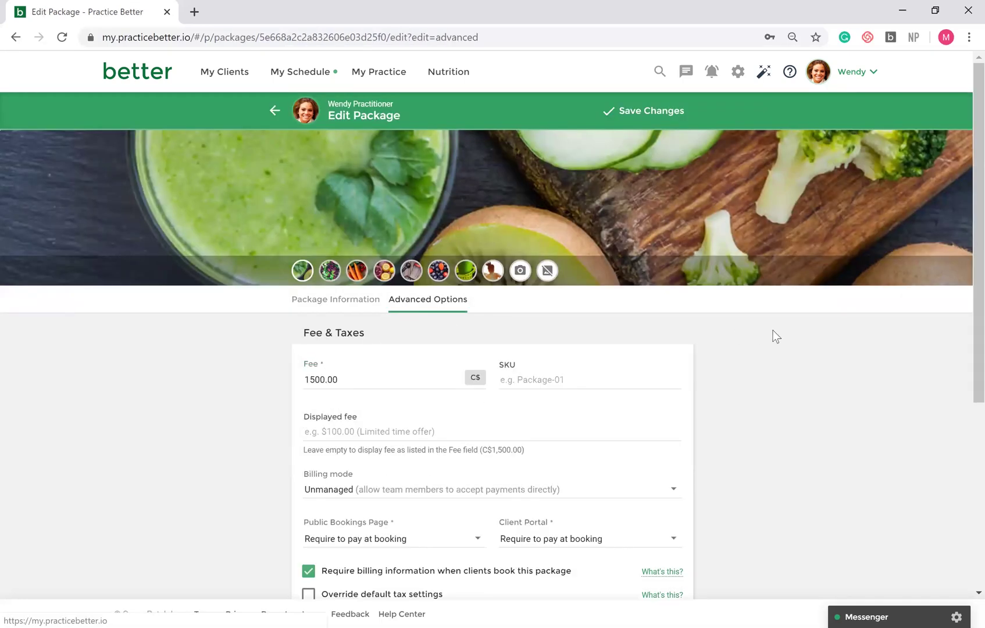
pyautogui.scroll(-4, 774, 336)
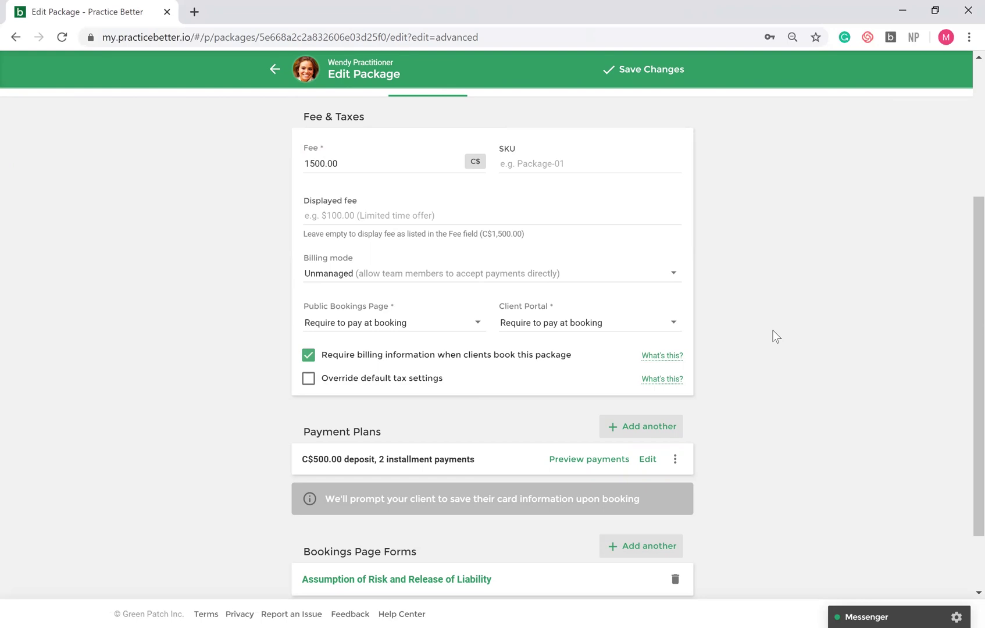
pyautogui.scroll(-2, 775, 337)
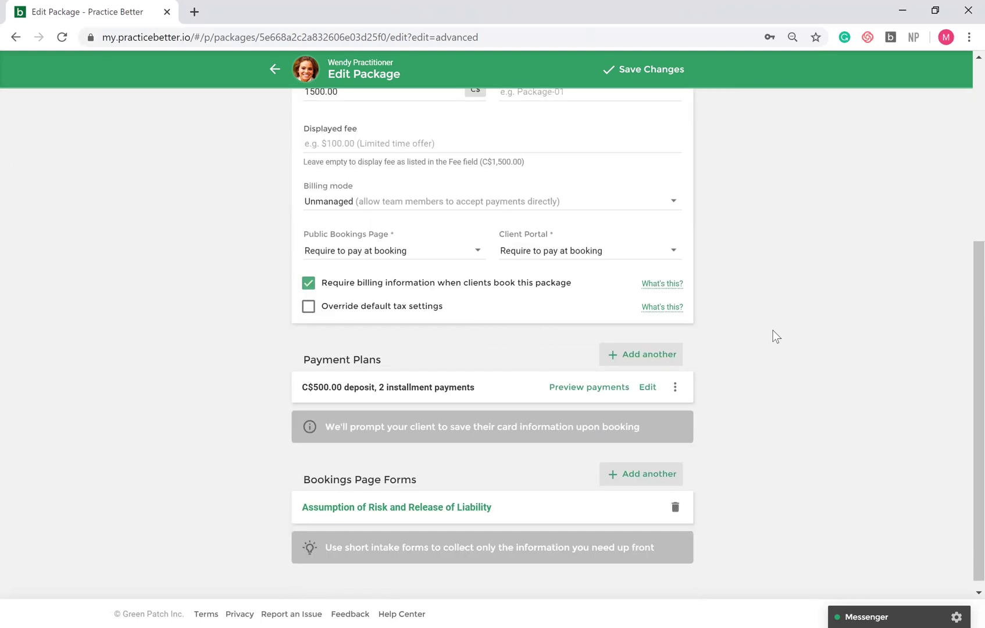
# - Keep the package's C$500 deposit, two-installment payment plan and save the 5 session package
pyautogui.click(653, 388)
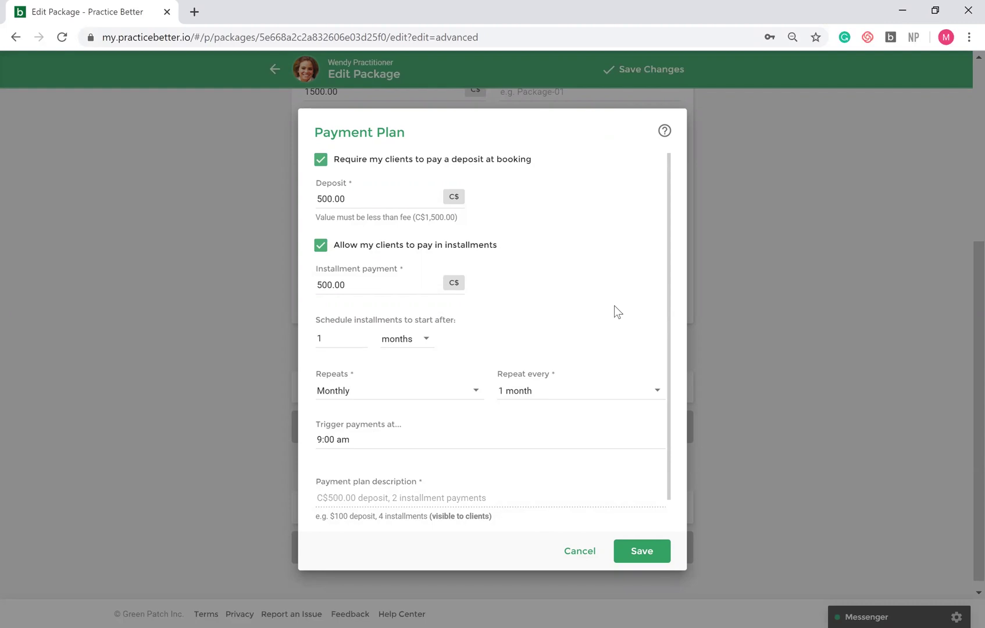
pyautogui.click(638, 551)
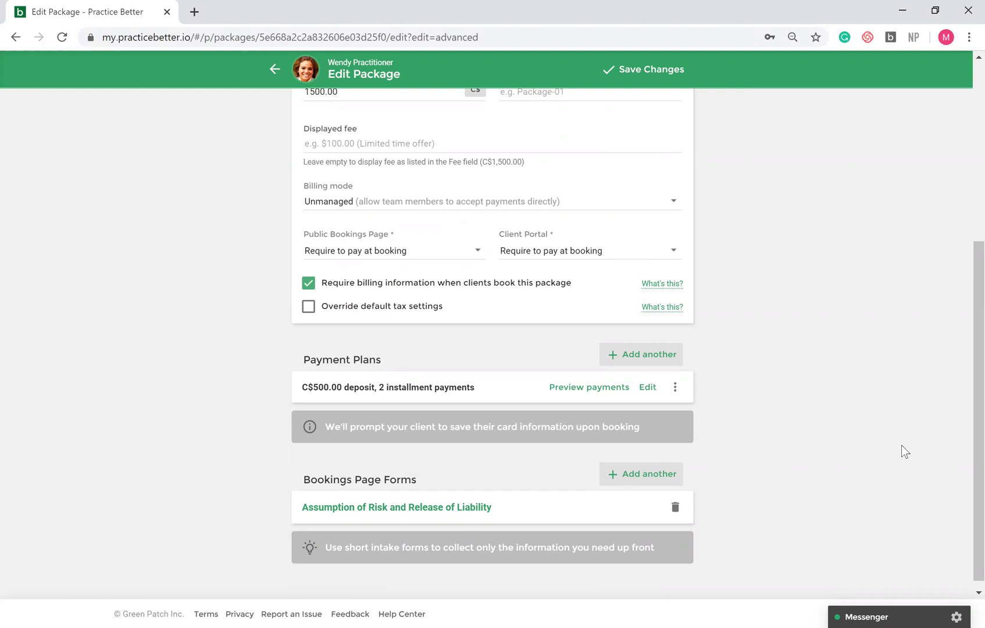
pyautogui.scroll(5, 884, 430)
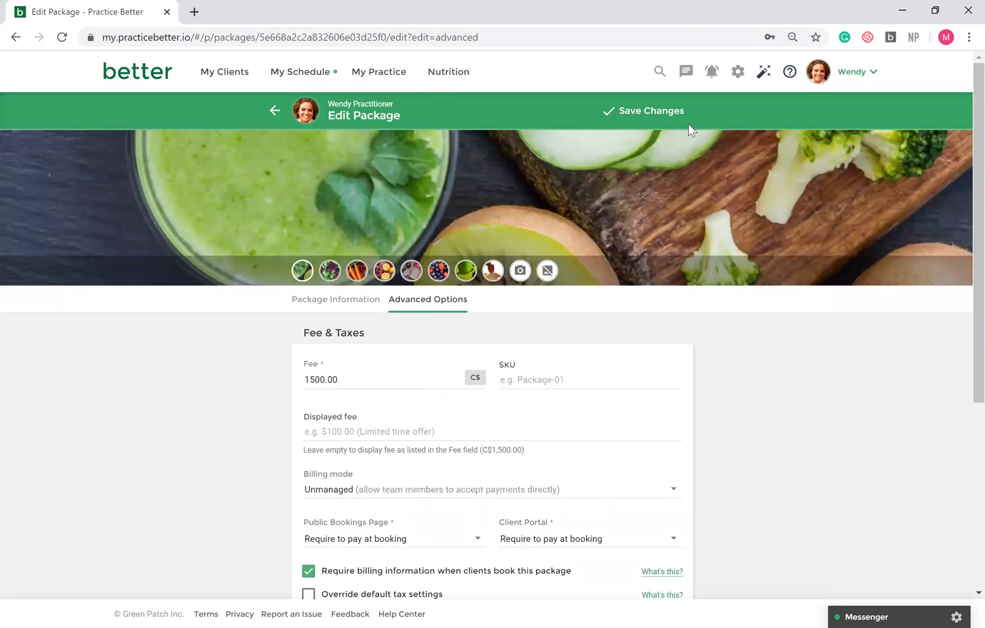
pyautogui.click(669, 124)
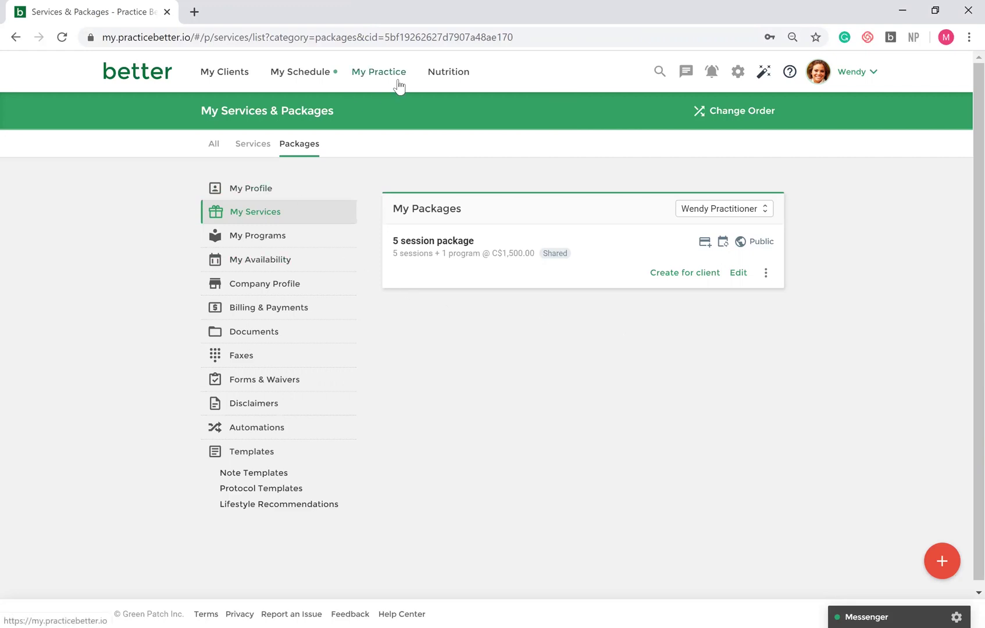
# - Open My Availability, draw a trial Tuesday 9:00–11:30 block, then discard it
pyautogui.moveTo(398, 85)
pyautogui.click(388, 174)
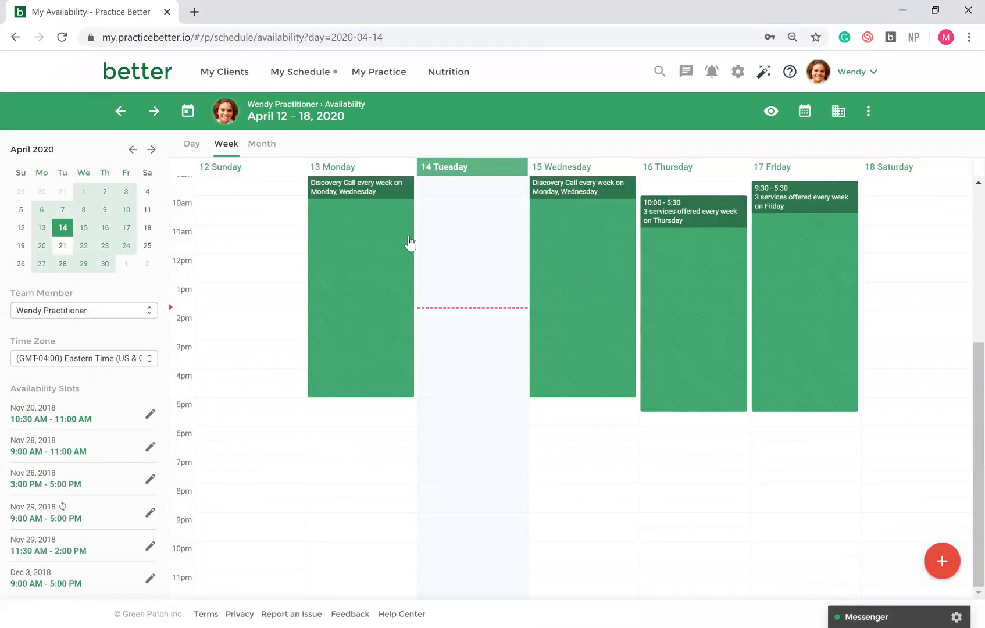
pyautogui.scroll(1, 407, 236)
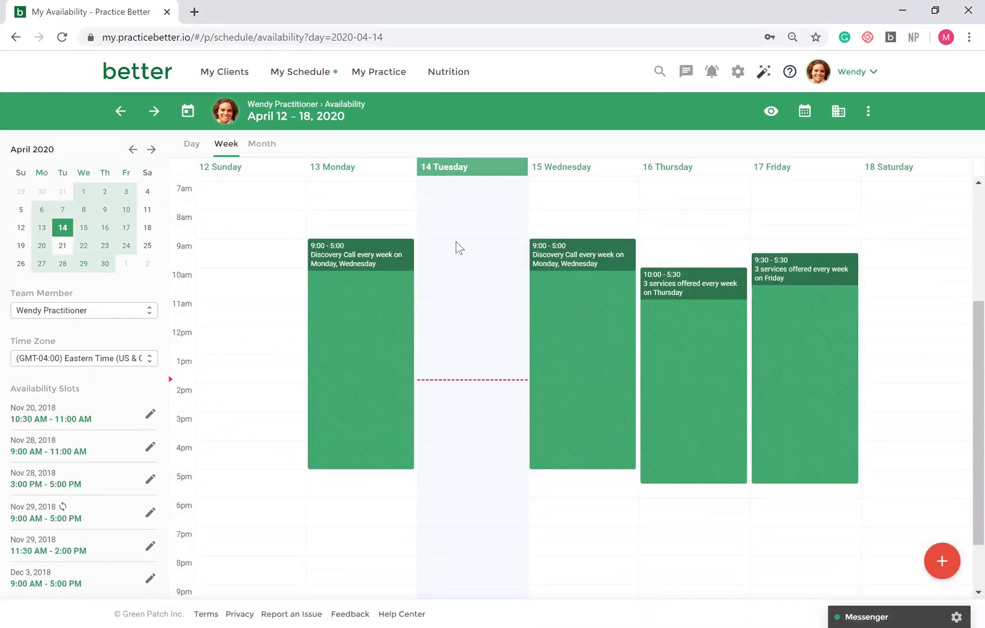
pyautogui.moveTo(456, 241); pyautogui.dragTo(458, 315)
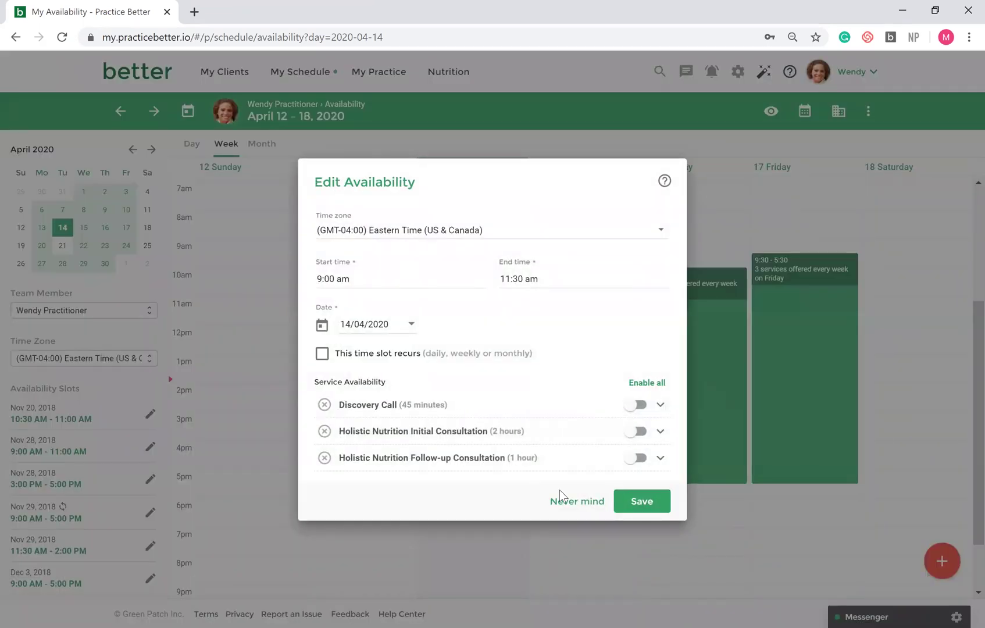
pyautogui.click(569, 504)
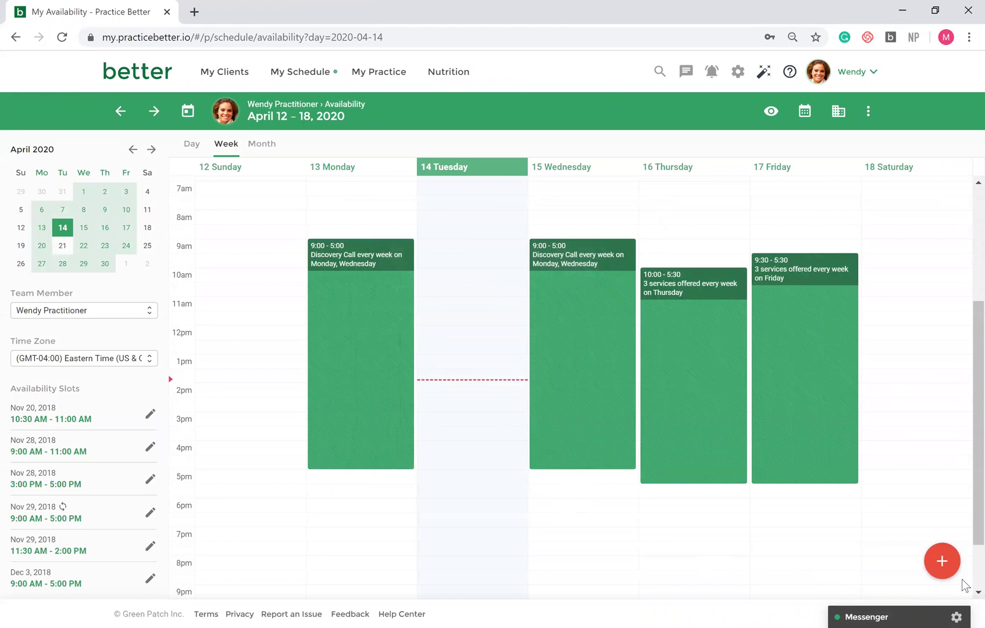
# - Add a Tuesday slot offering Discovery Call, Initial and Follow-up Consultations, follow-ups online only
pyautogui.click(947, 562)
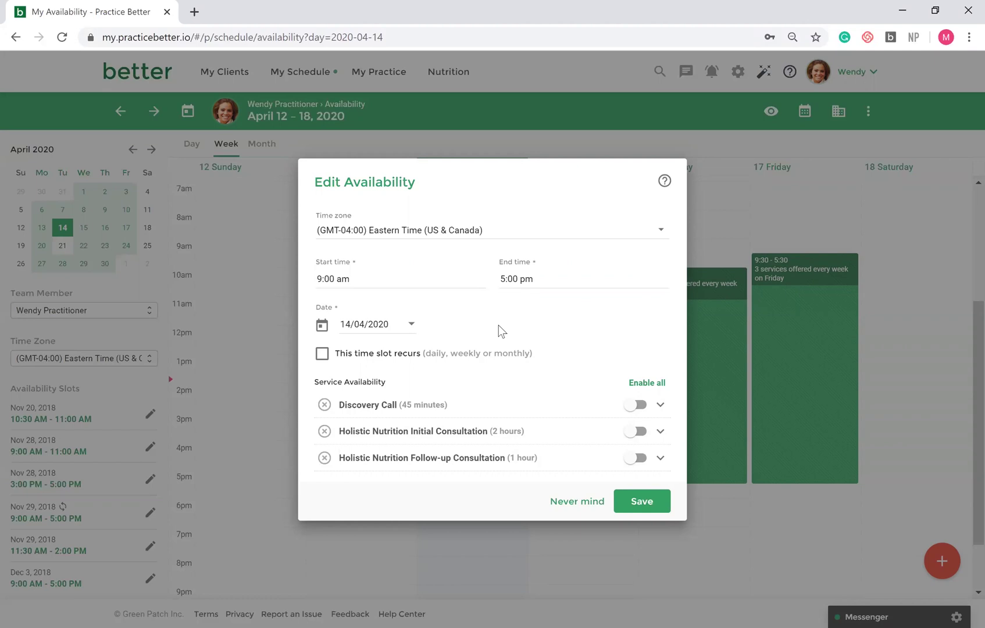
pyautogui.click(641, 403)
pyautogui.click(640, 444)
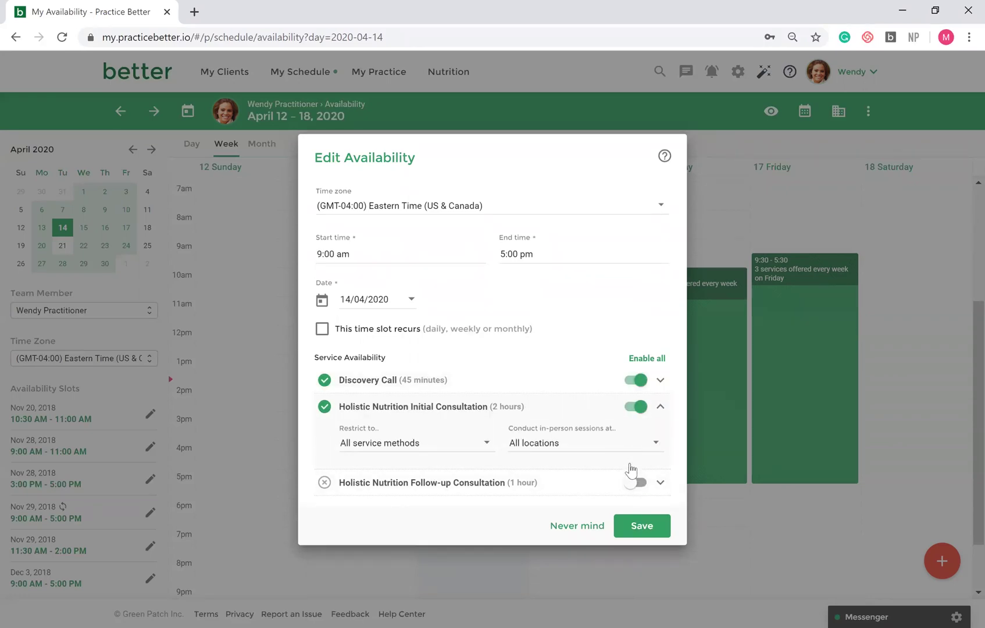
pyautogui.click(632, 481)
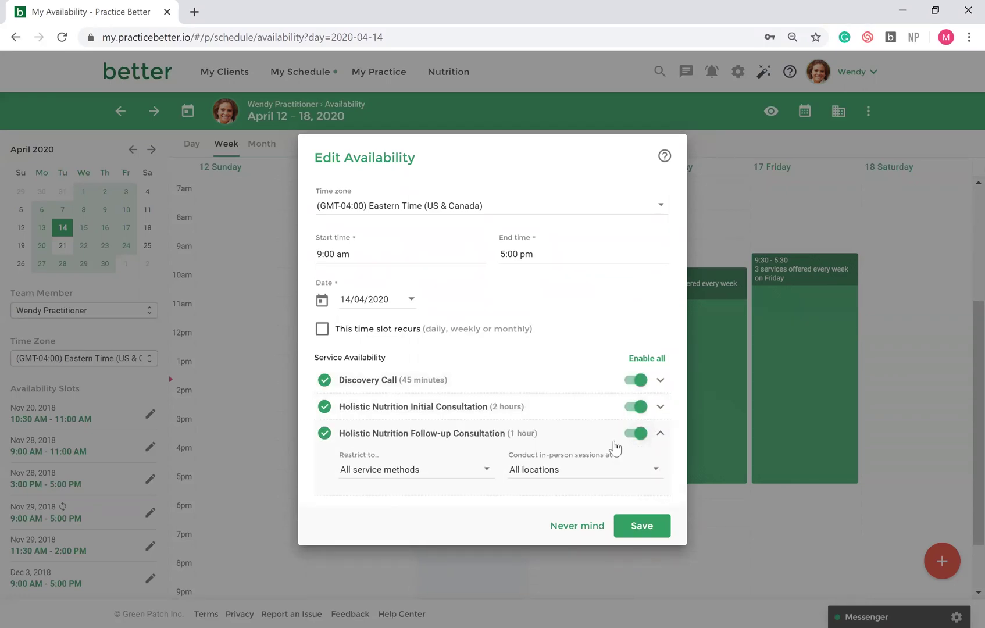
pyautogui.click(486, 480)
pyautogui.click(327, 470)
pyautogui.click(328, 502)
pyautogui.click(554, 303)
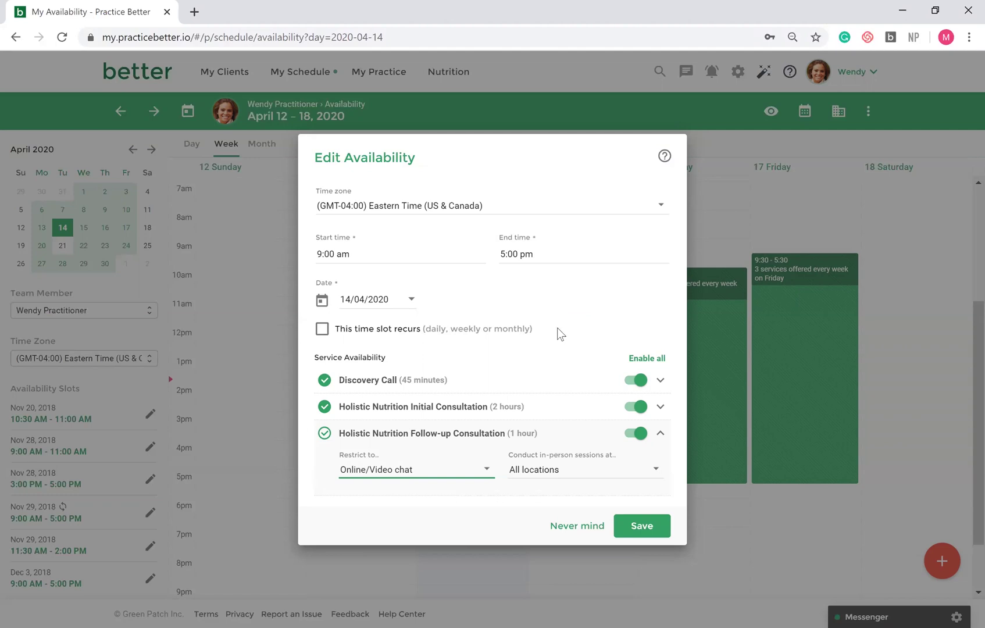
pyautogui.click(639, 528)
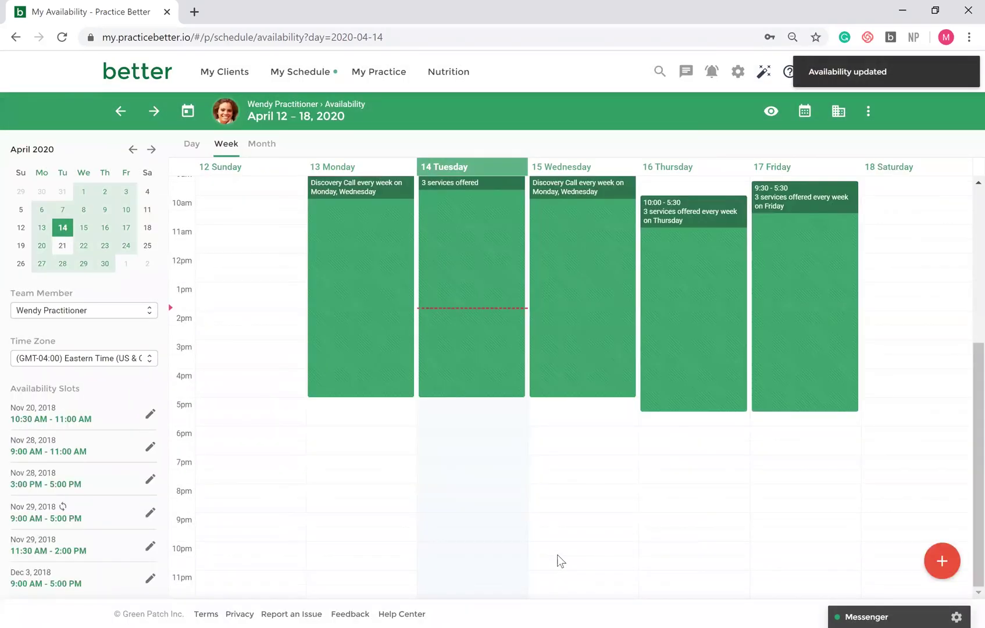
pyautogui.scroll(2, 558, 554)
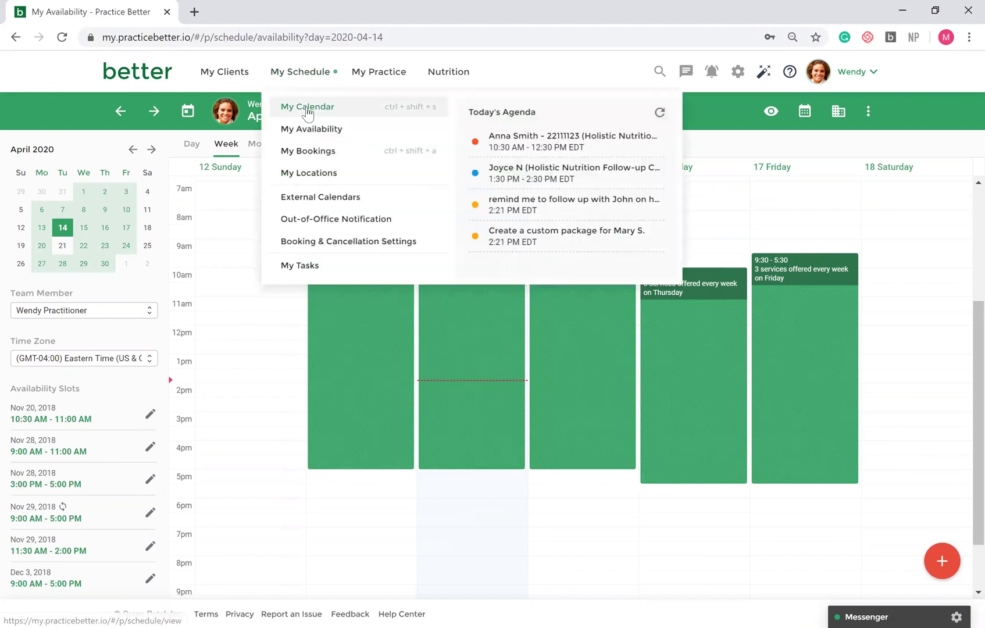
# - Open the My Calendar week view for April 12–18, 2020 with appointments and tasks
pyautogui.click(306, 107)
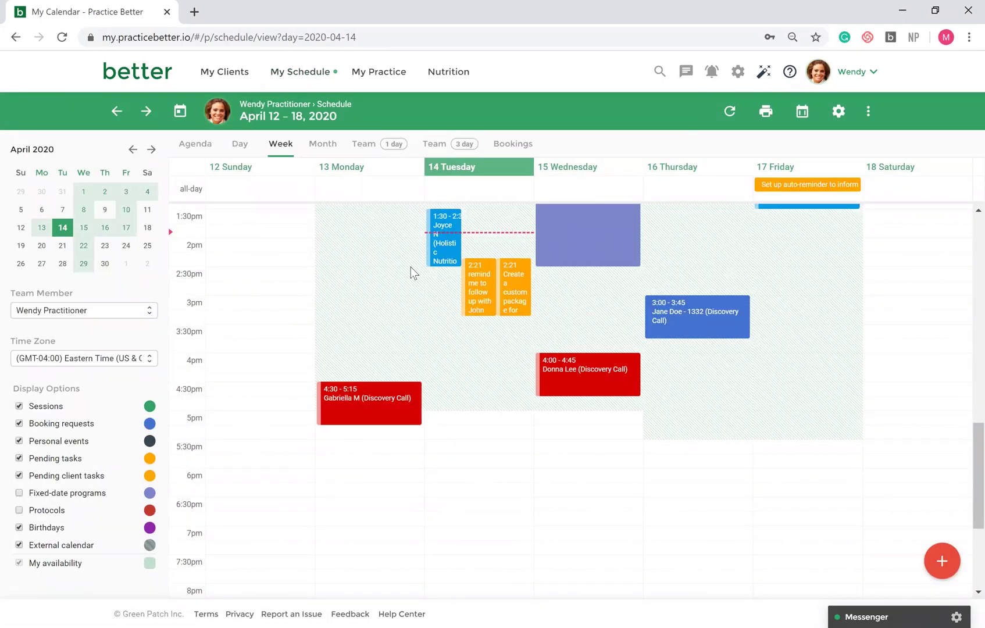
pyautogui.scroll(1, 410, 271)
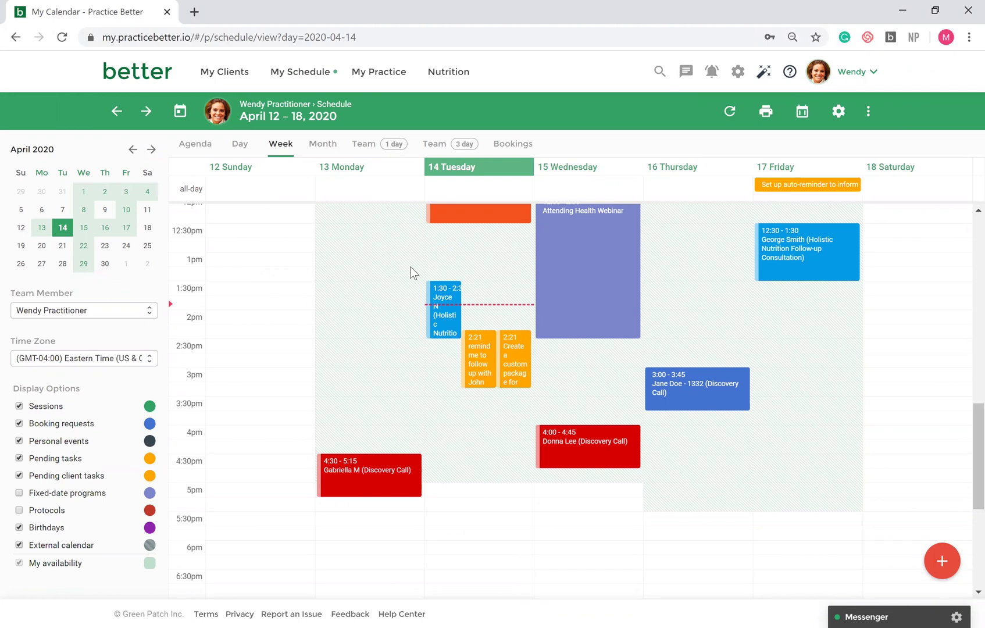
# - Open Spring 10-Day Detox from My Programs and preview its Day 1—Aromatherapy lesson
pyautogui.click(378, 72)
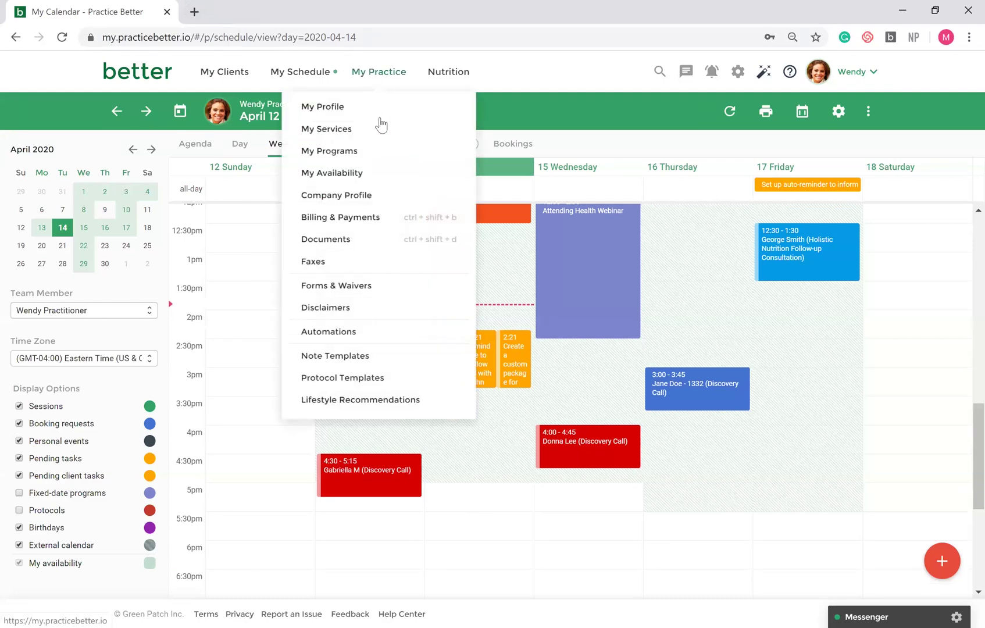
pyautogui.click(376, 151)
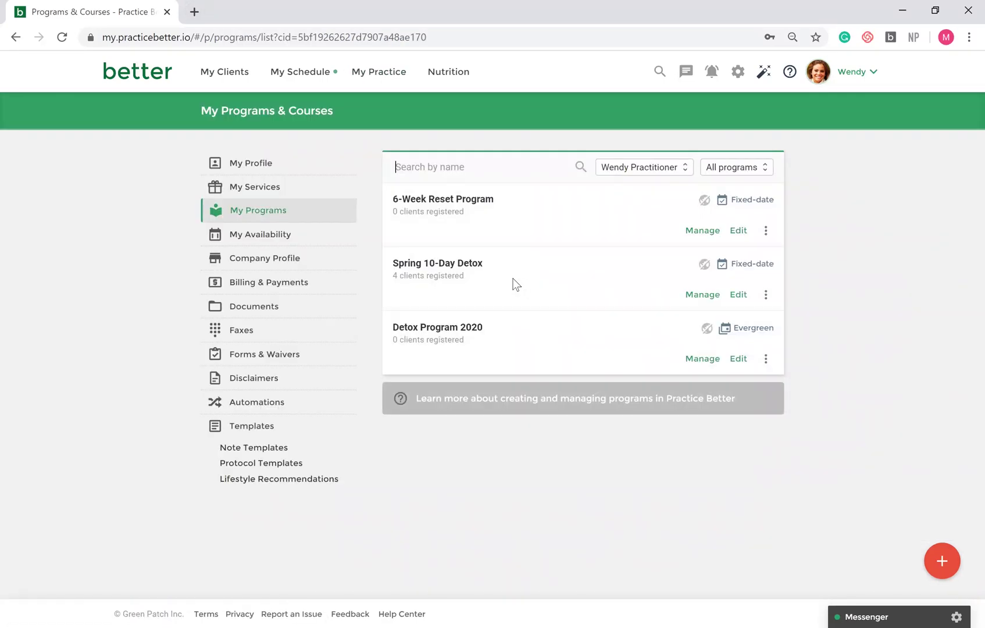
pyautogui.click(470, 266)
pyautogui.scroll(-4, 669, 344)
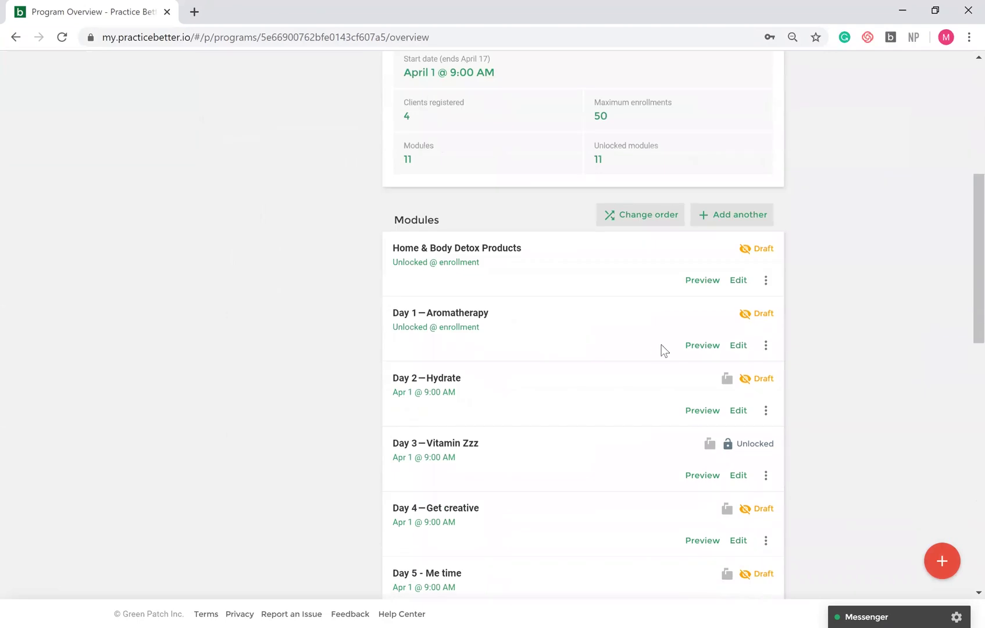
pyautogui.click(702, 345)
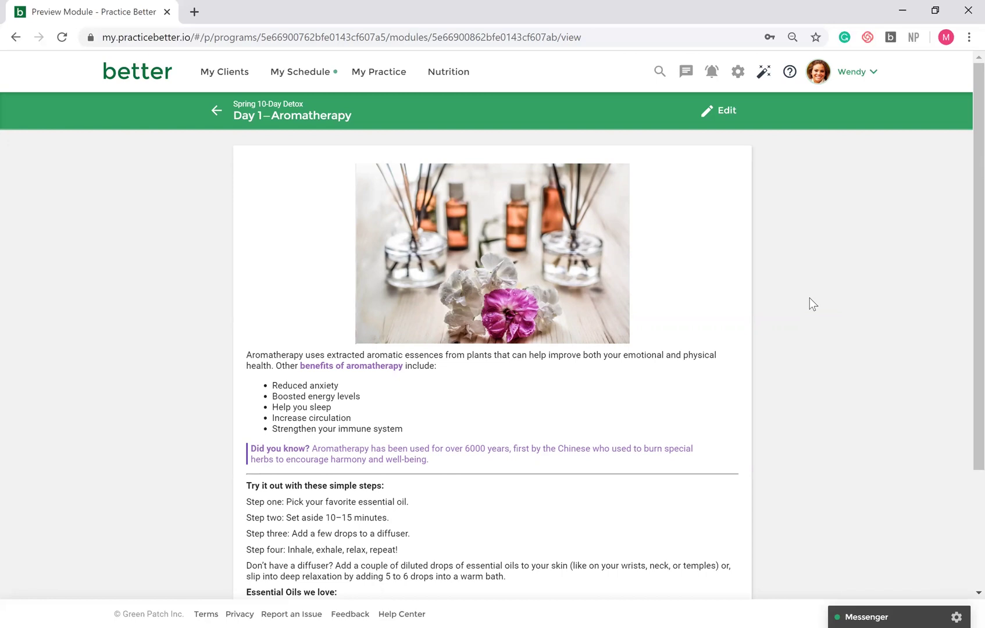
pyautogui.scroll(-3, 812, 301)
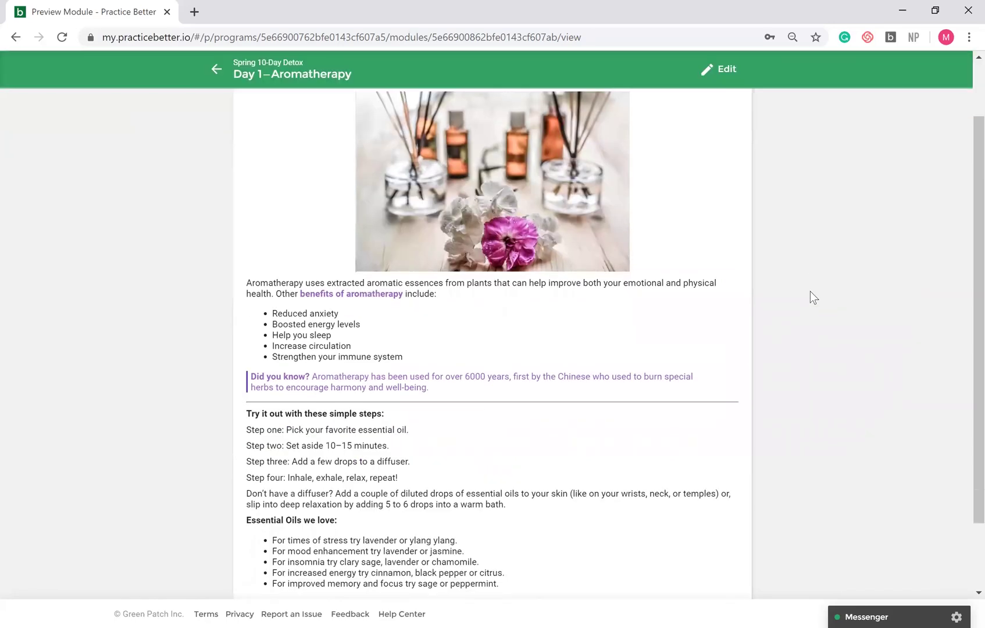
pyautogui.scroll(-1, 811, 296)
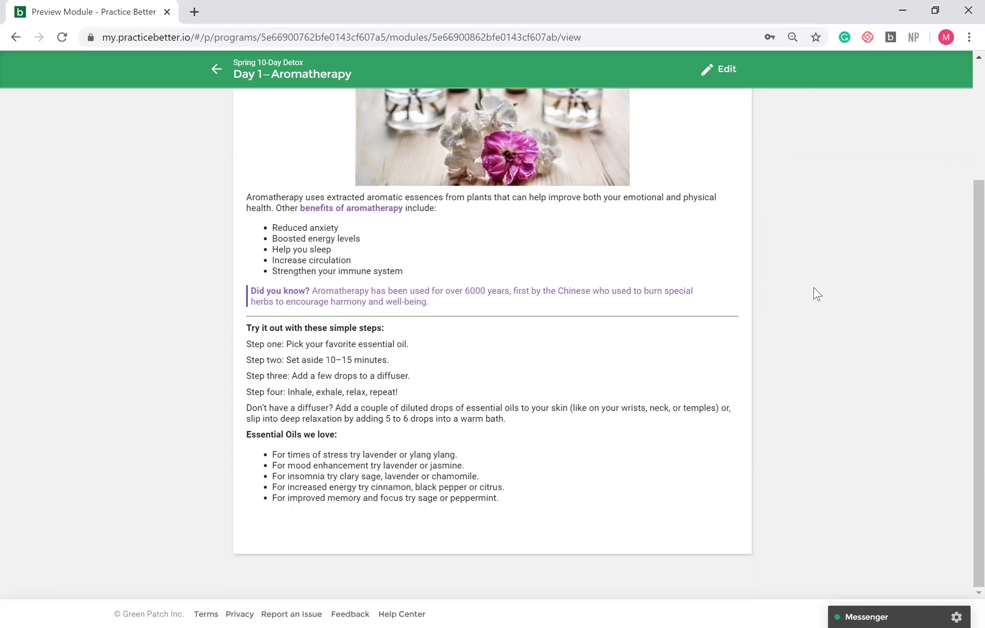
pyautogui.scroll(3, 814, 294)
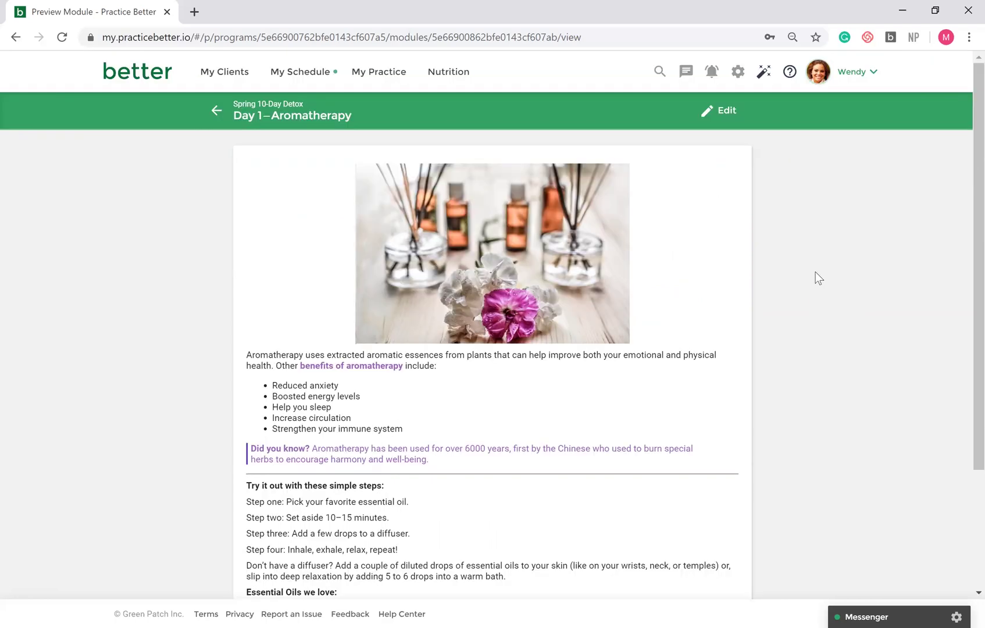
# - Open My Practice > Automations and preview the automation types without creating one
pyautogui.click(382, 79)
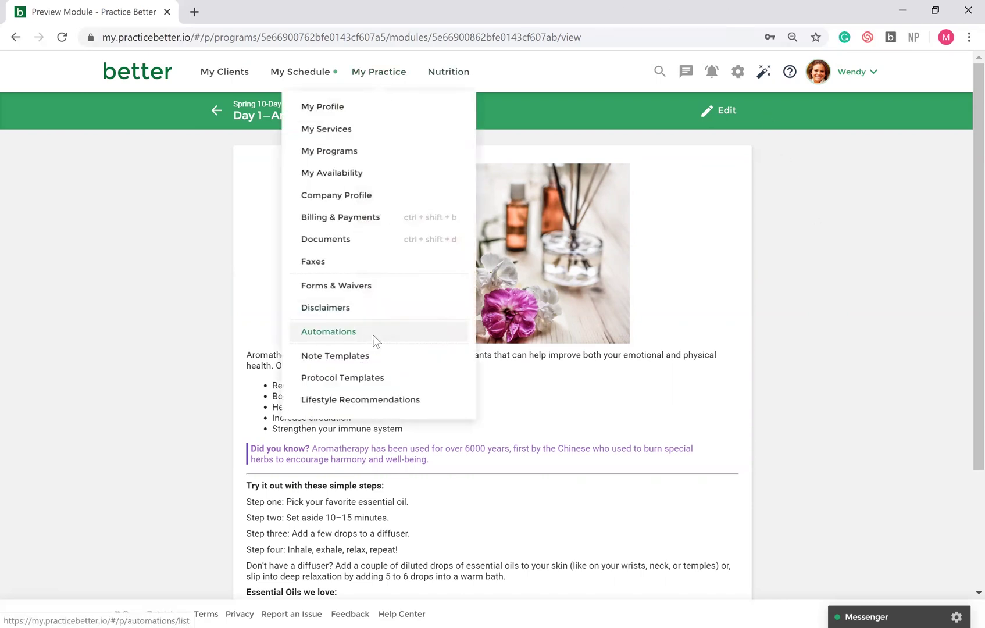
pyautogui.click(373, 336)
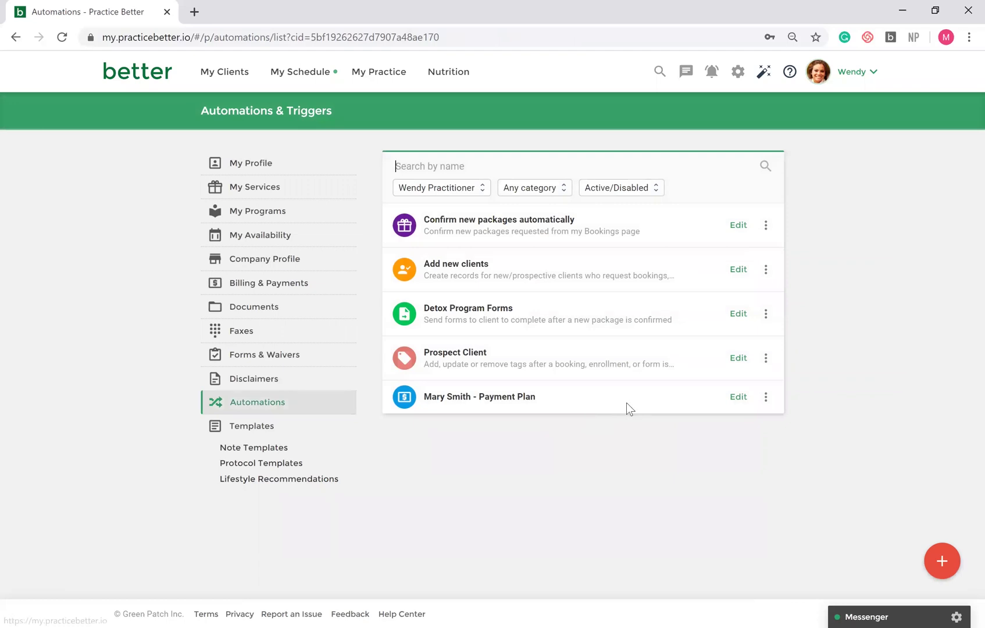
pyautogui.click(931, 561)
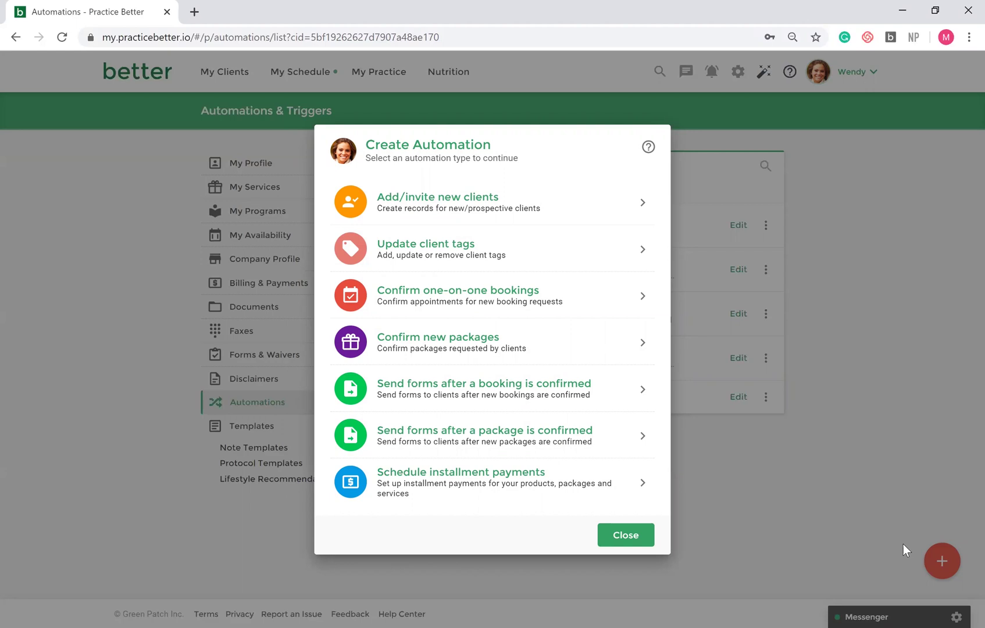
pyautogui.click(646, 538)
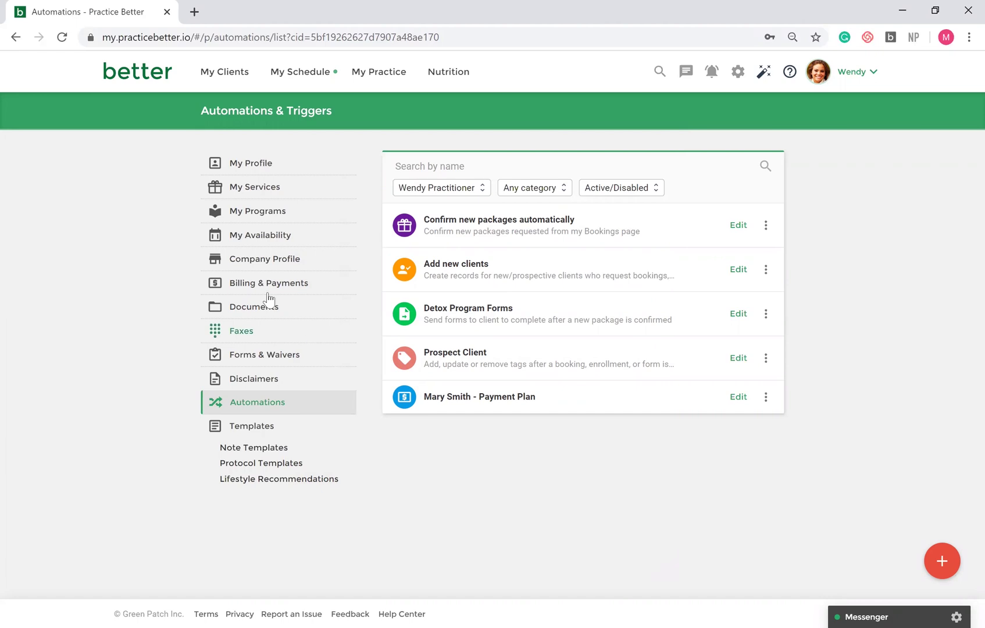
# - Open My Clients, glance at the empty Add client form, then filter by the Active tag
pyautogui.click(207, 78)
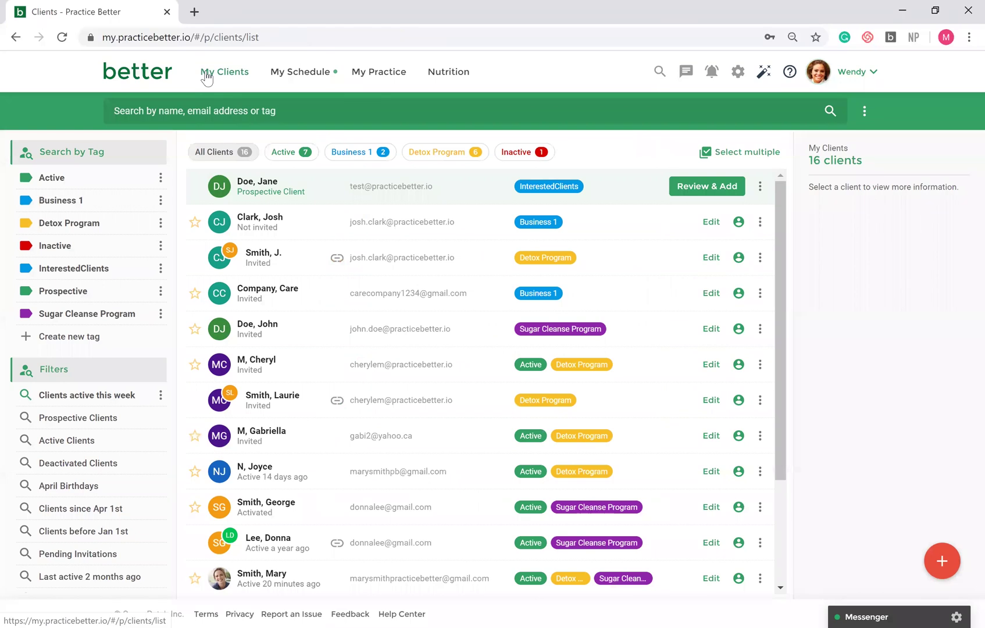
pyautogui.click(939, 568)
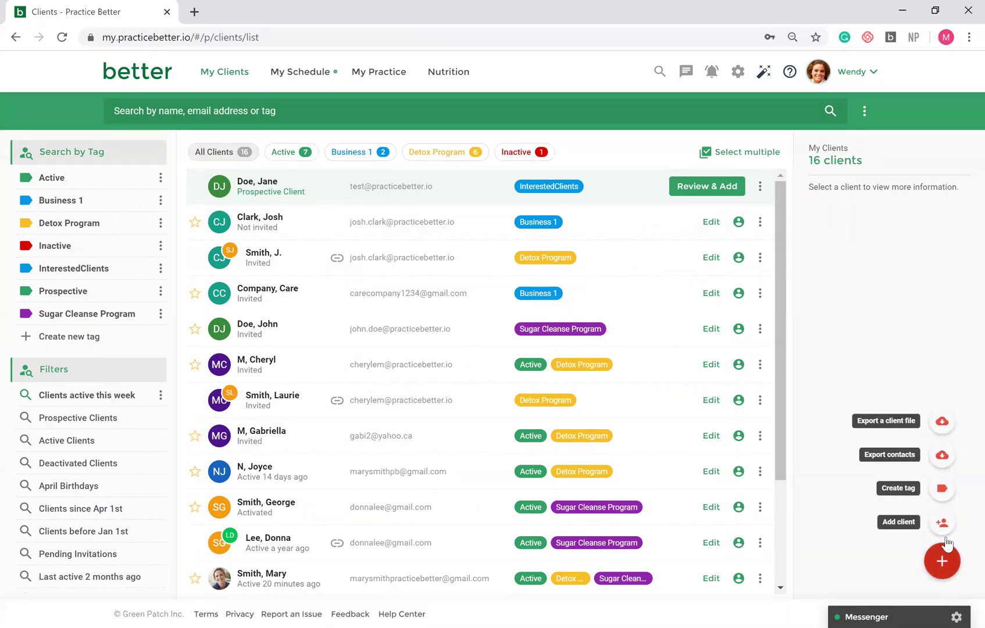
pyautogui.click(943, 527)
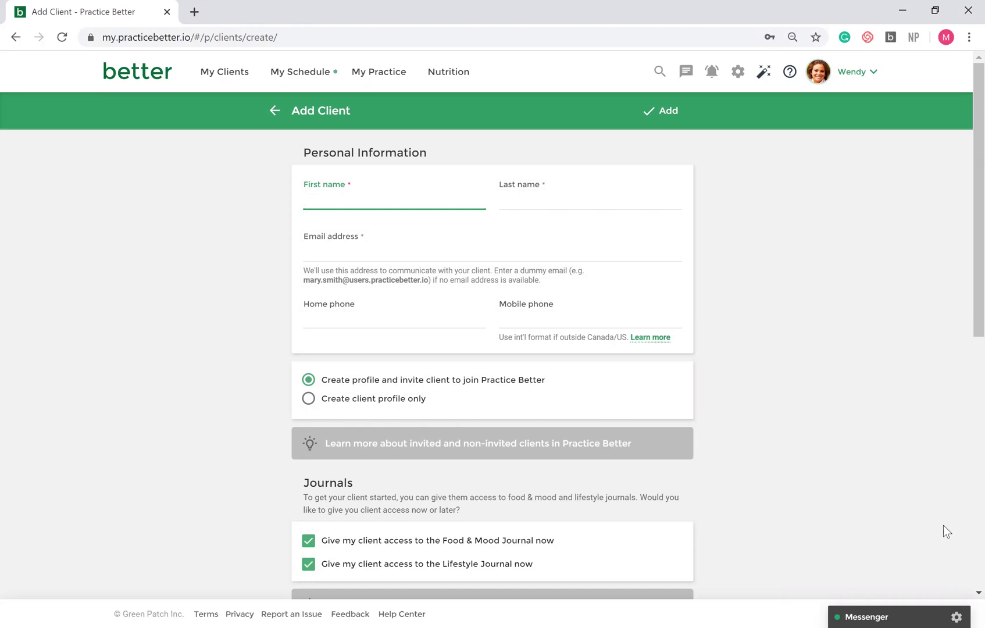
pyautogui.click(266, 114)
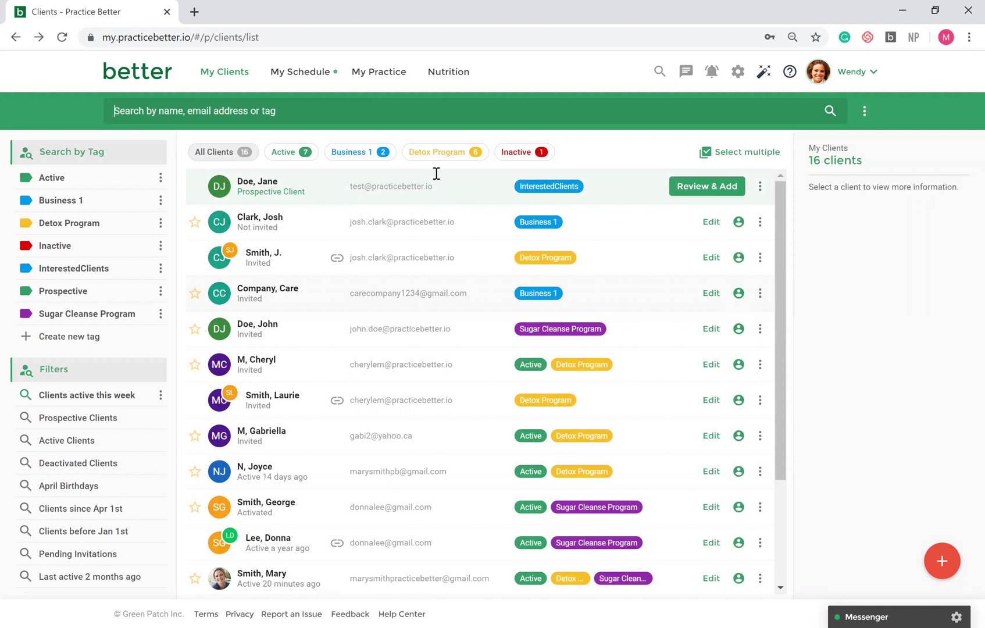
pyautogui.click(304, 156)
# - Search for the client by name and open their record from the matching suggestion
pyautogui.click(805, 111)
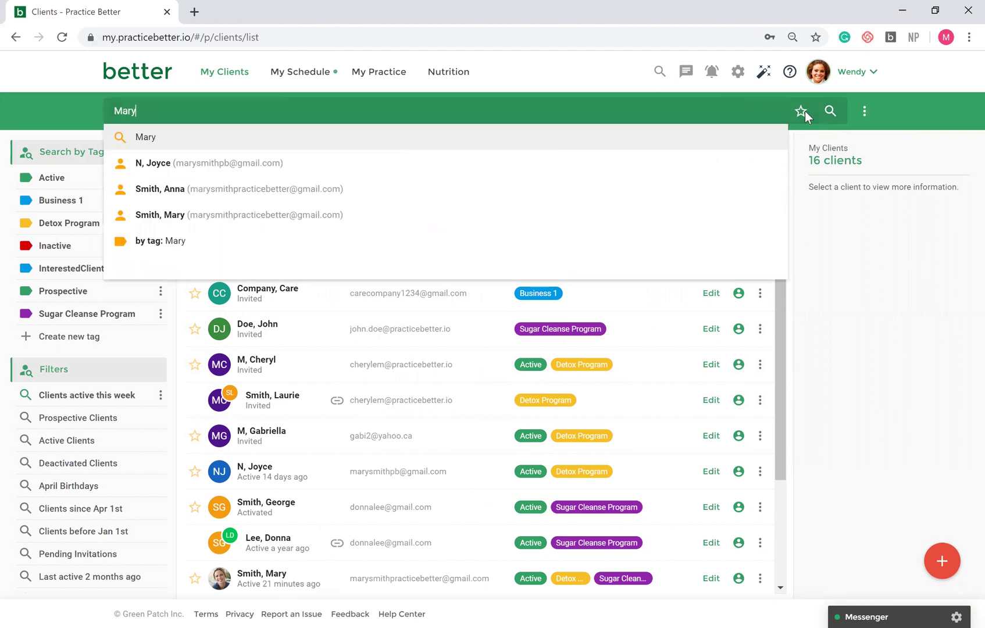
pyautogui.click(690, 227)
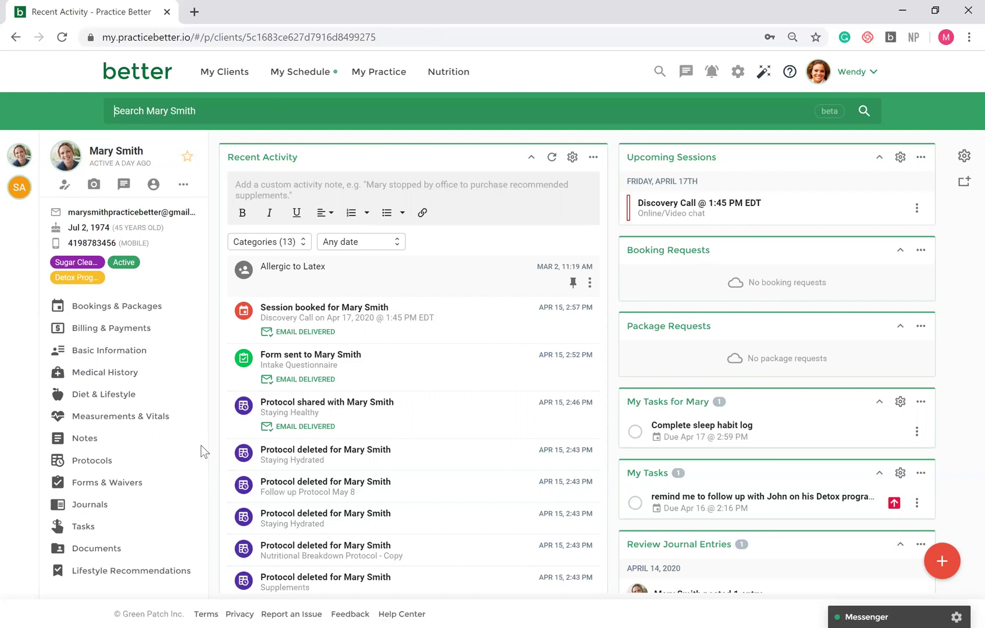
# - Open the client's Notes, read the Nov 4, 2019 Session Notes, and return to Notes History
pyautogui.click(114, 440)
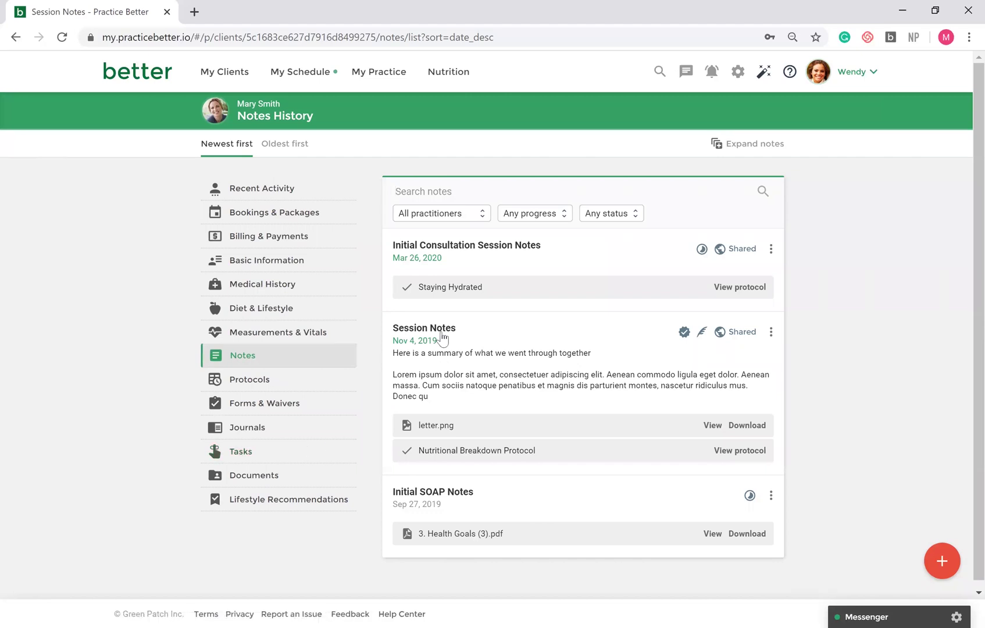
pyautogui.click(442, 336)
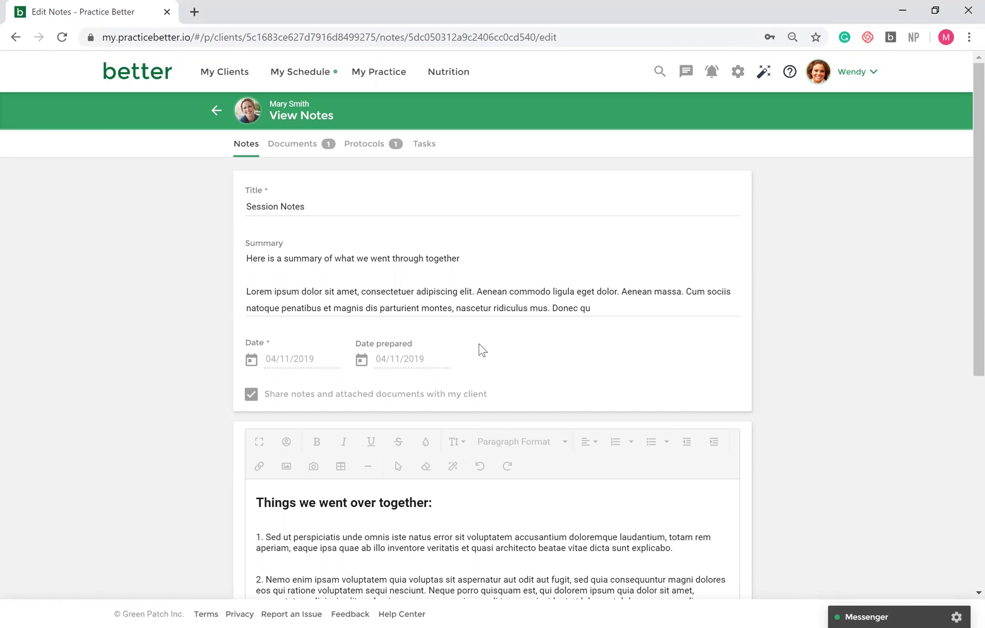
pyautogui.scroll(-3, 479, 344)
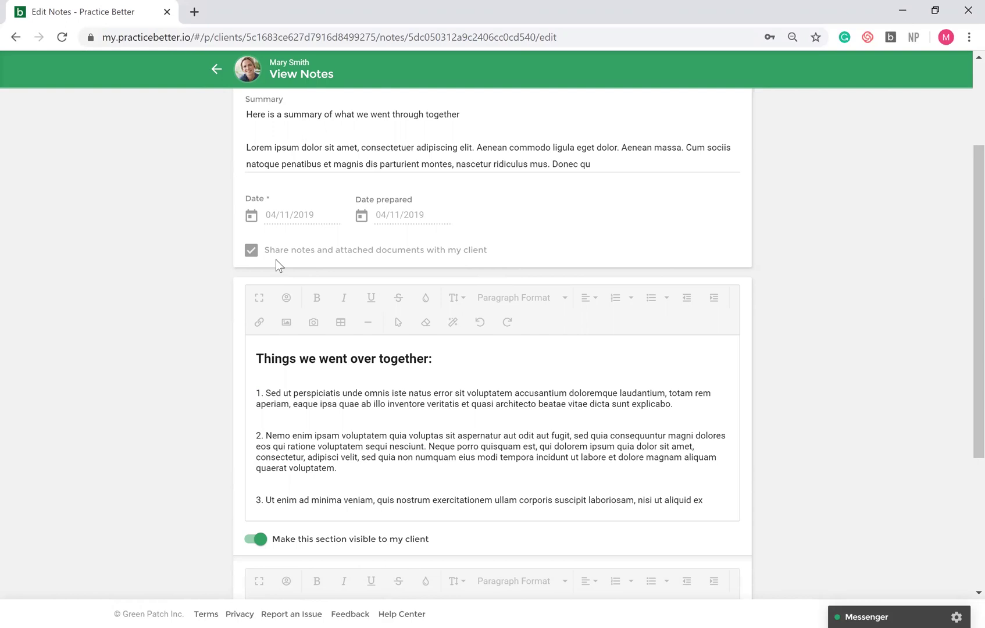
pyautogui.scroll(1, 276, 265)
pyautogui.scroll(2, 275, 265)
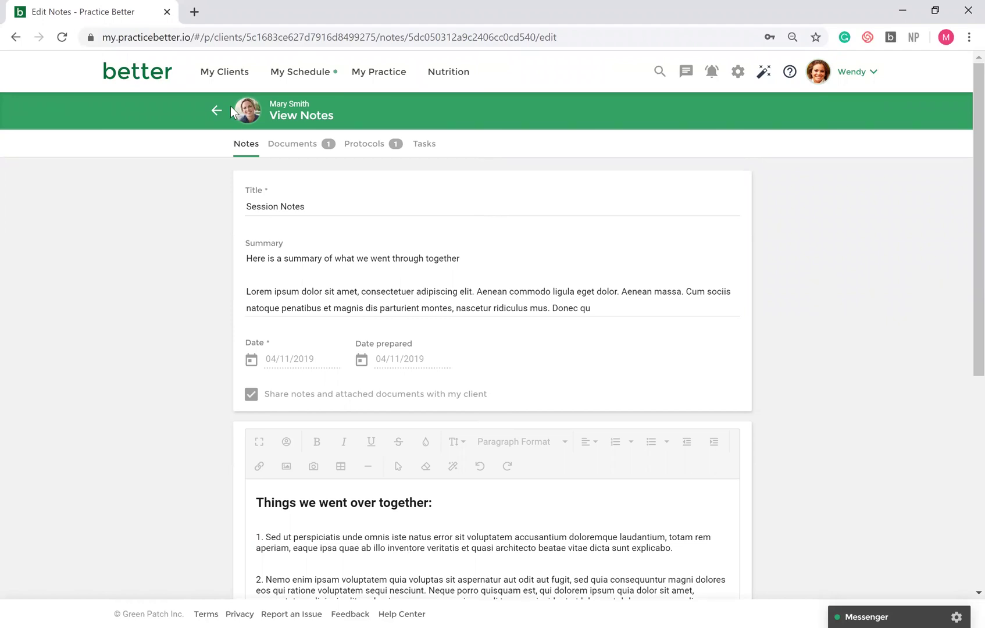
pyautogui.click(252, 148)
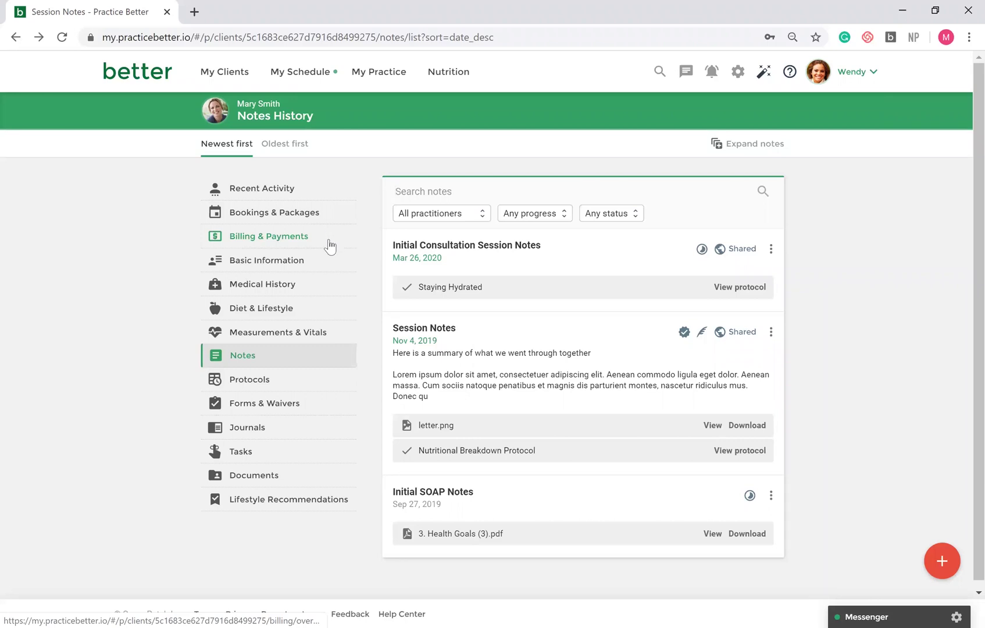
# - Open the Staying Healthy protocol from the client's Protocols and scroll through its recommendations
pyautogui.click(271, 380)
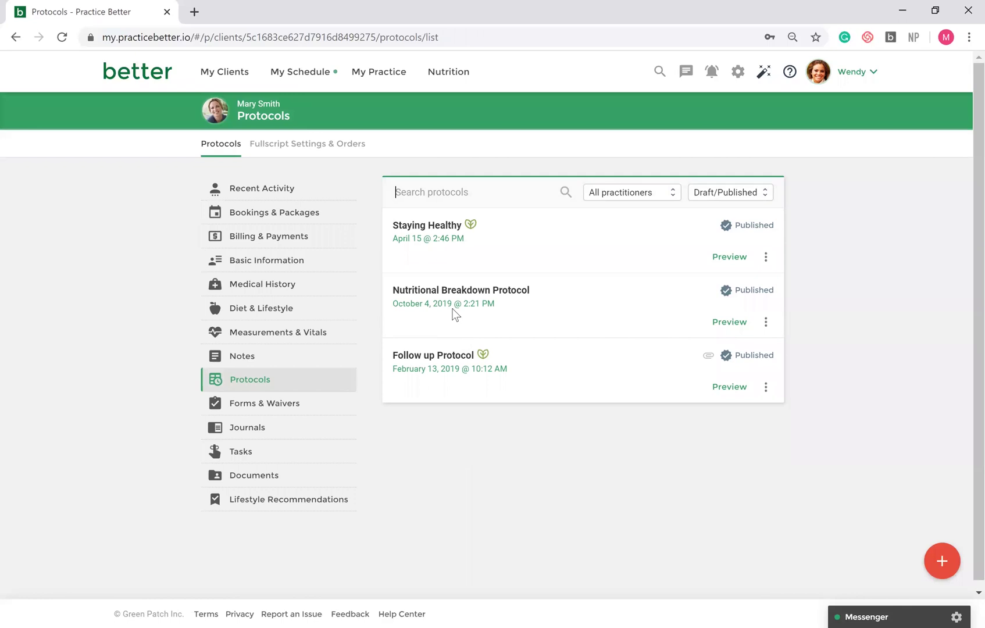
pyautogui.click(451, 225)
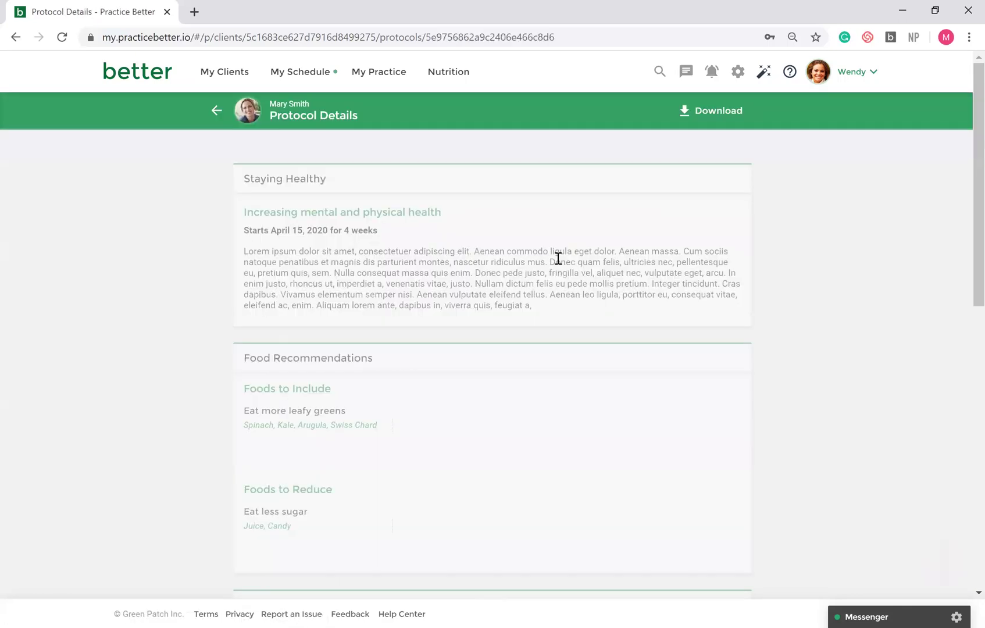
pyautogui.scroll(-5, 633, 273)
pyautogui.scroll(-5, 634, 272)
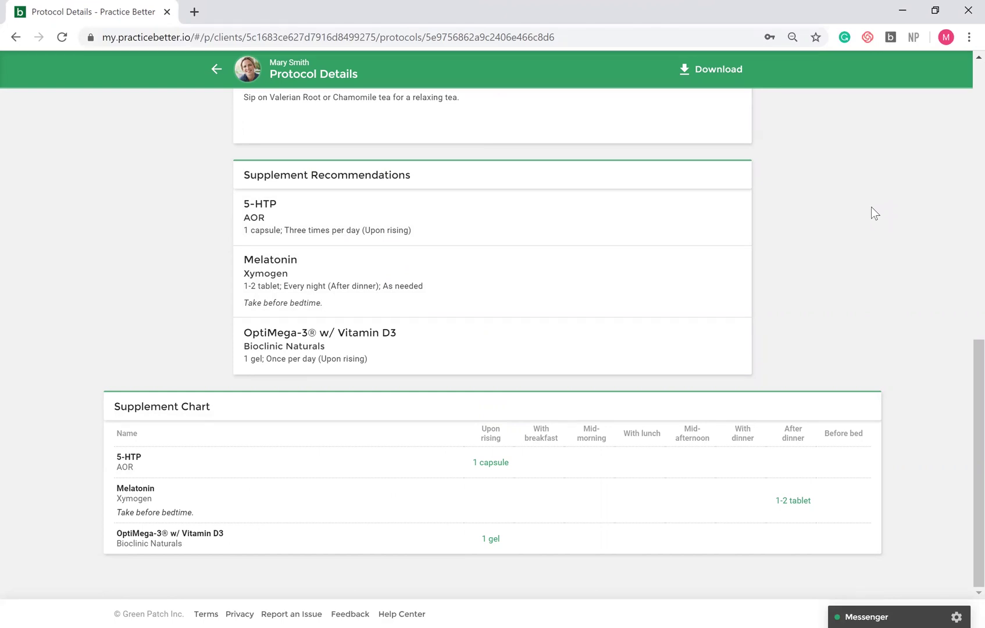
pyautogui.scroll(15, 871, 207)
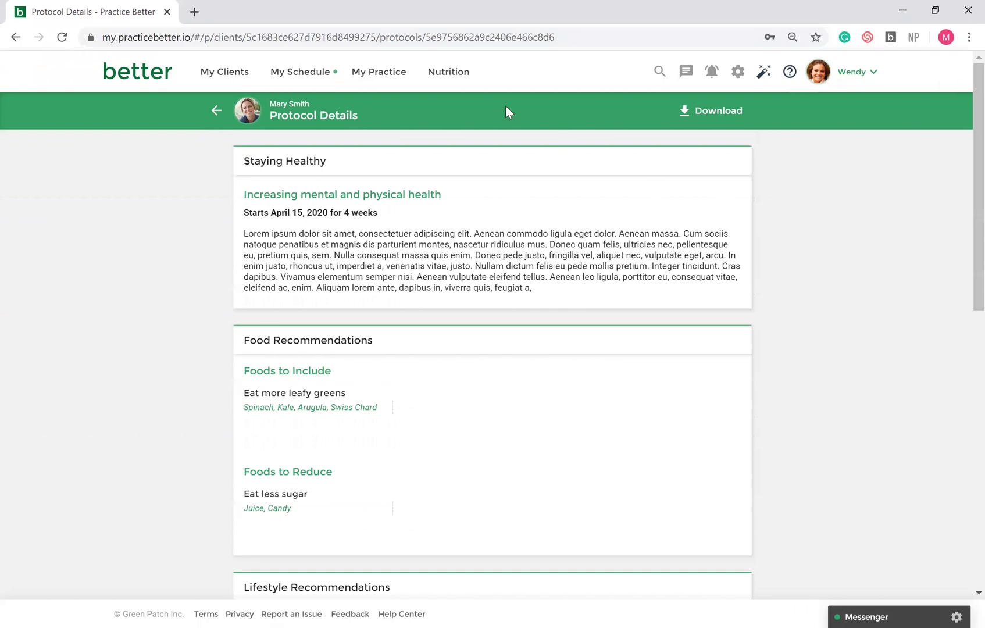
# - Open My Practice > Billing & Payments and show the Invoices tab filters
pyautogui.moveTo(386, 82)
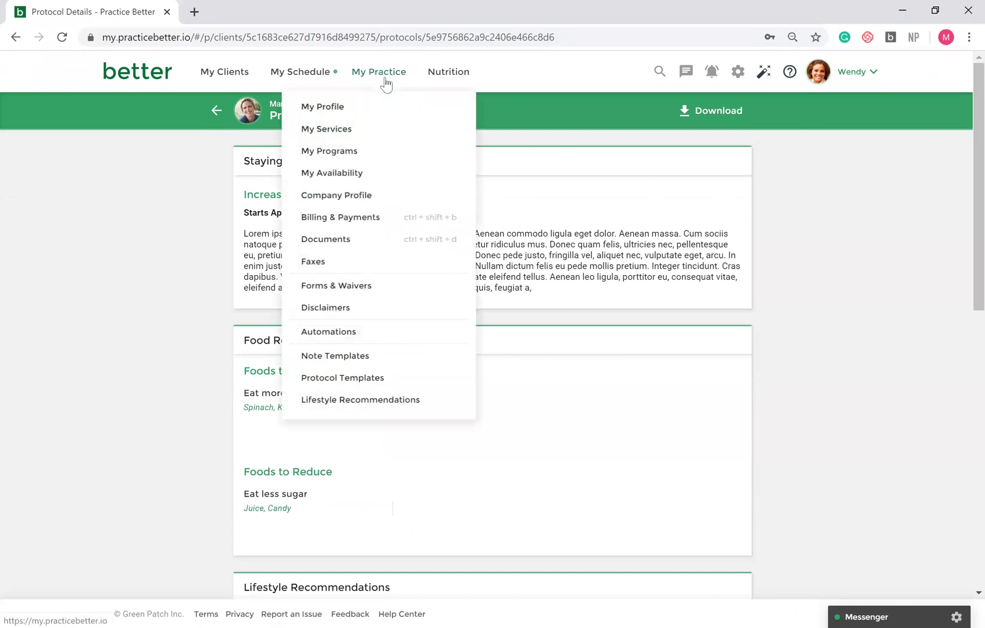
pyautogui.click(390, 217)
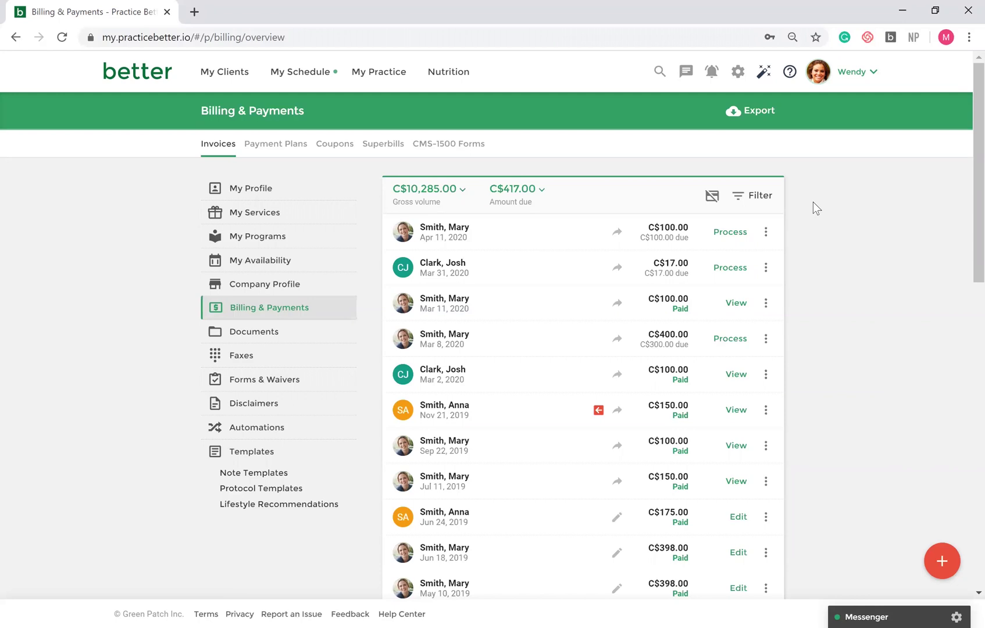
pyautogui.click(754, 197)
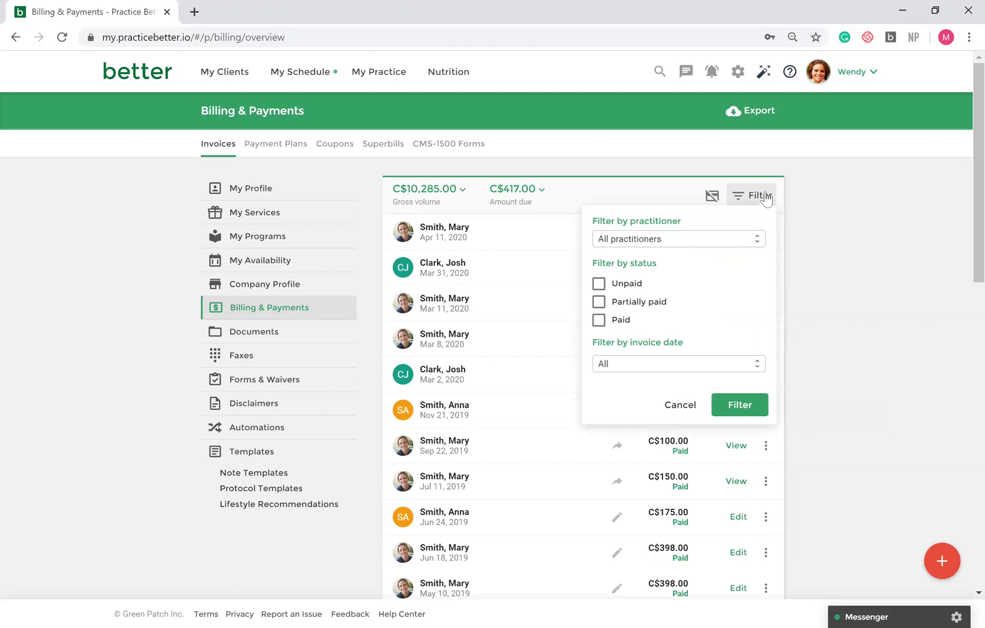
# - Close the filters and open the Apr 11, 2020 invoice for editing
pyautogui.click(794, 192)
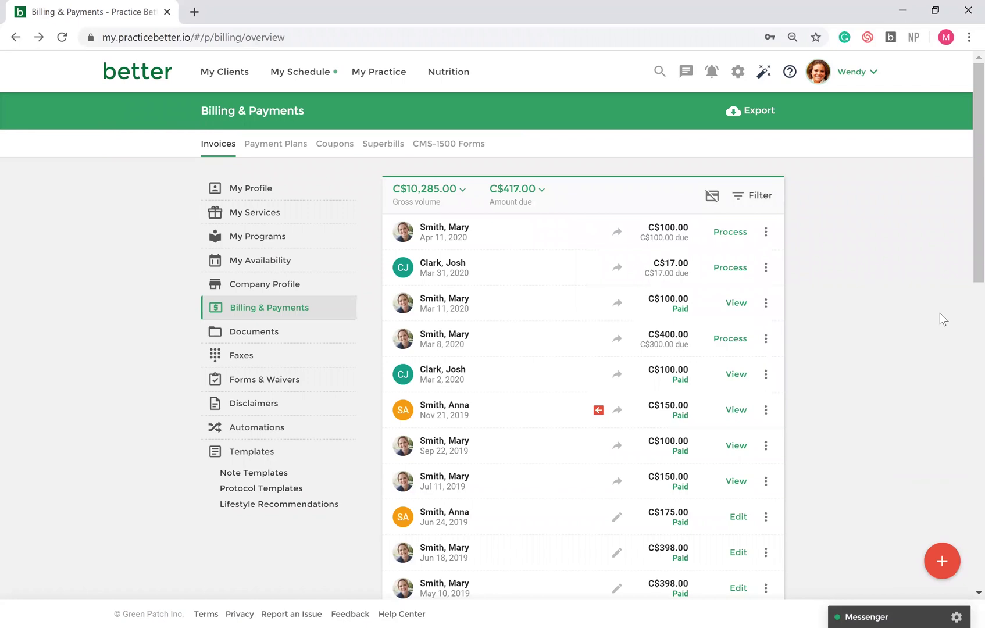
pyautogui.click(460, 233)
pyautogui.click(606, 182)
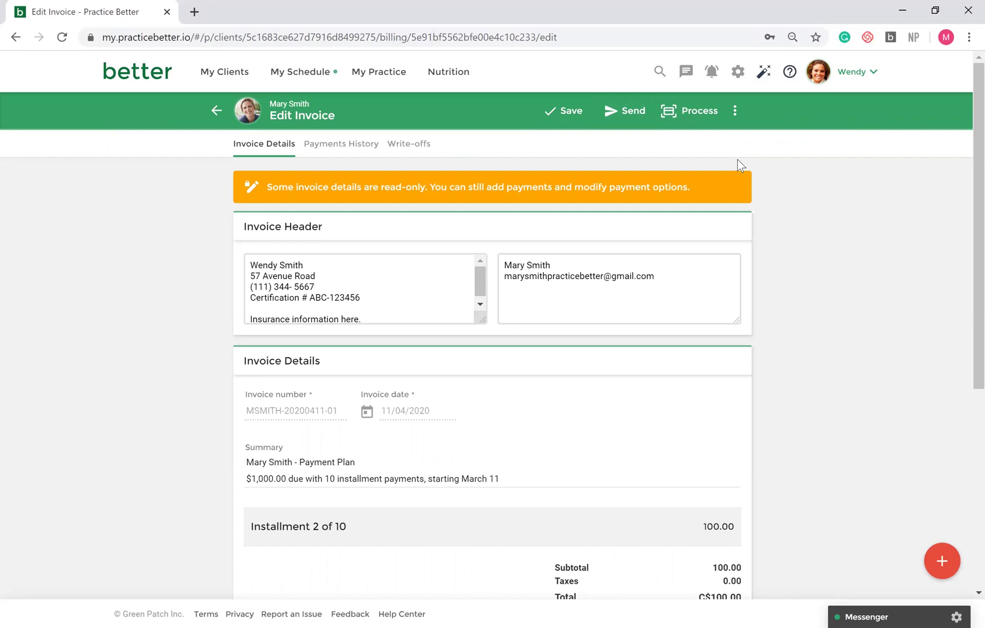
# - Record a C$100.00 cash payment on the invoice and send it to the client
pyautogui.click(744, 121)
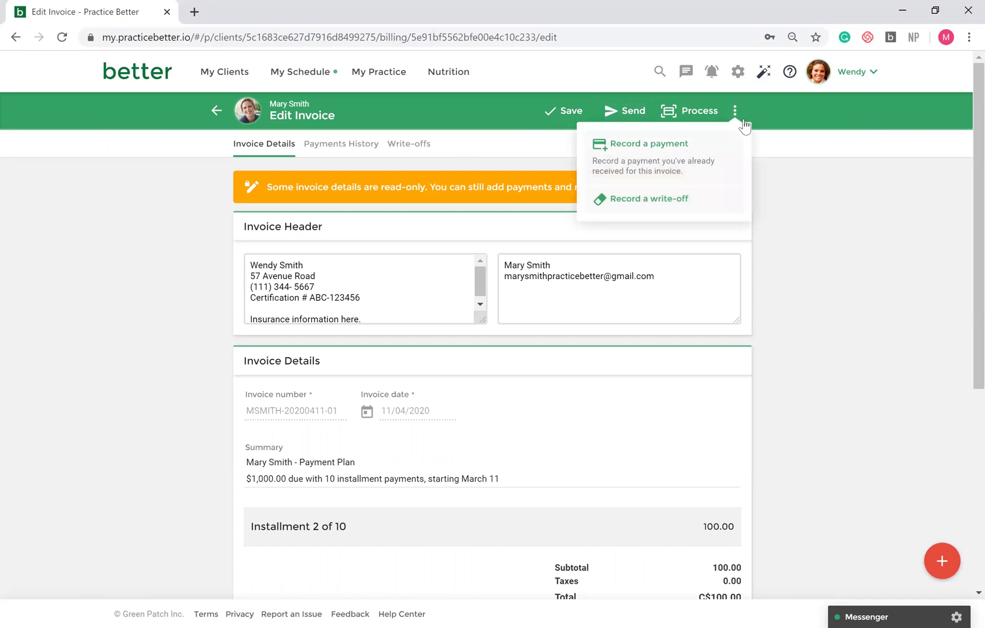
pyautogui.click(699, 157)
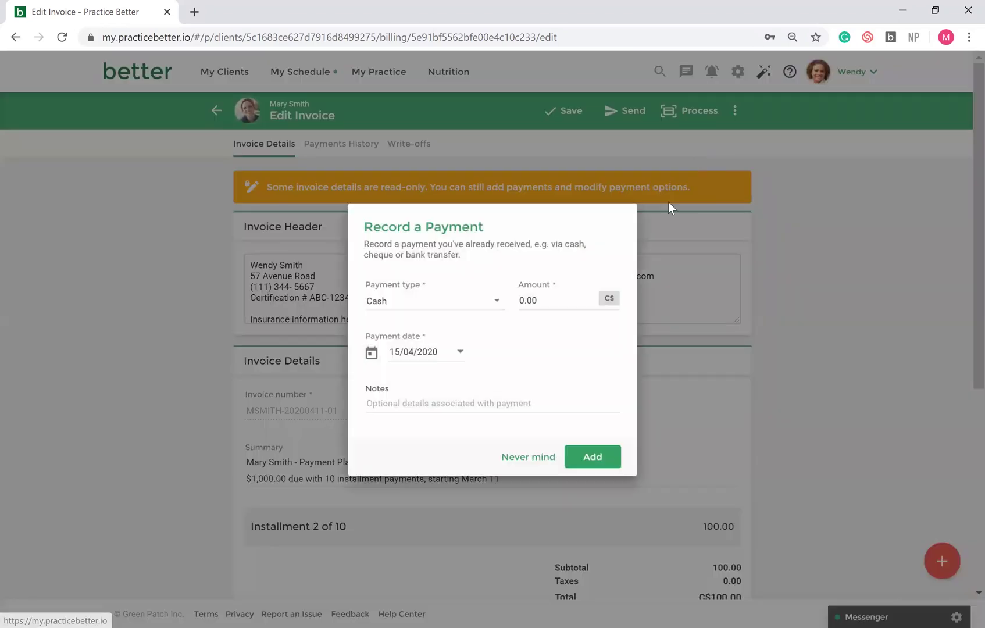
pyautogui.press('BackSpace')
pyautogui.press('BackSpace')
pyautogui.press('BackSpace')
pyautogui.press('BackSpace')
pyautogui.write('100')
pyautogui.click(594, 460)
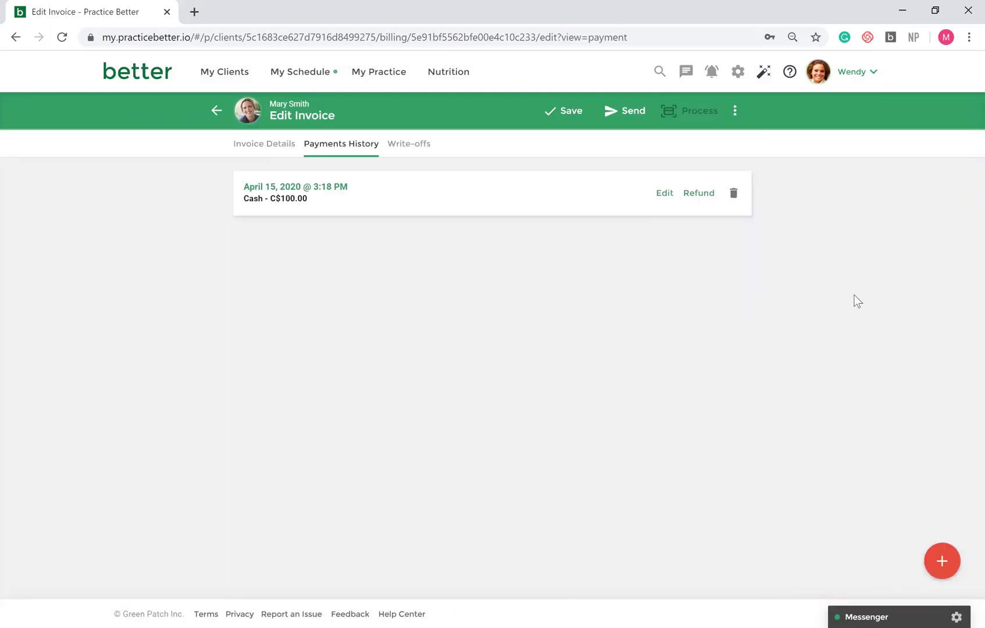
pyautogui.click(628, 112)
# - Confirm sending the invoice, then open My Team to view its members and roles
pyautogui.click(611, 426)
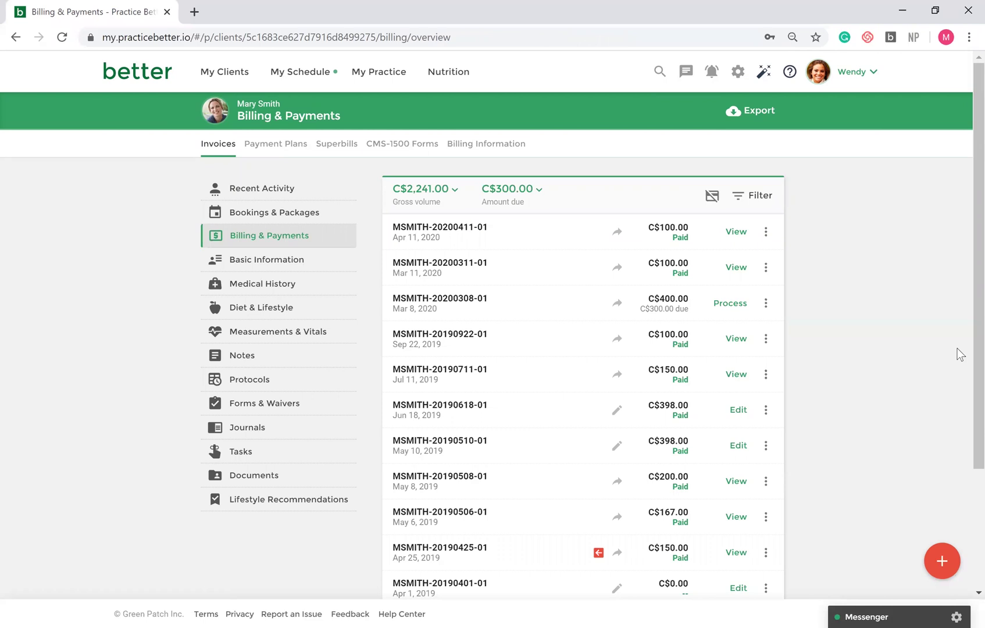
pyautogui.click(878, 74)
pyautogui.click(819, 188)
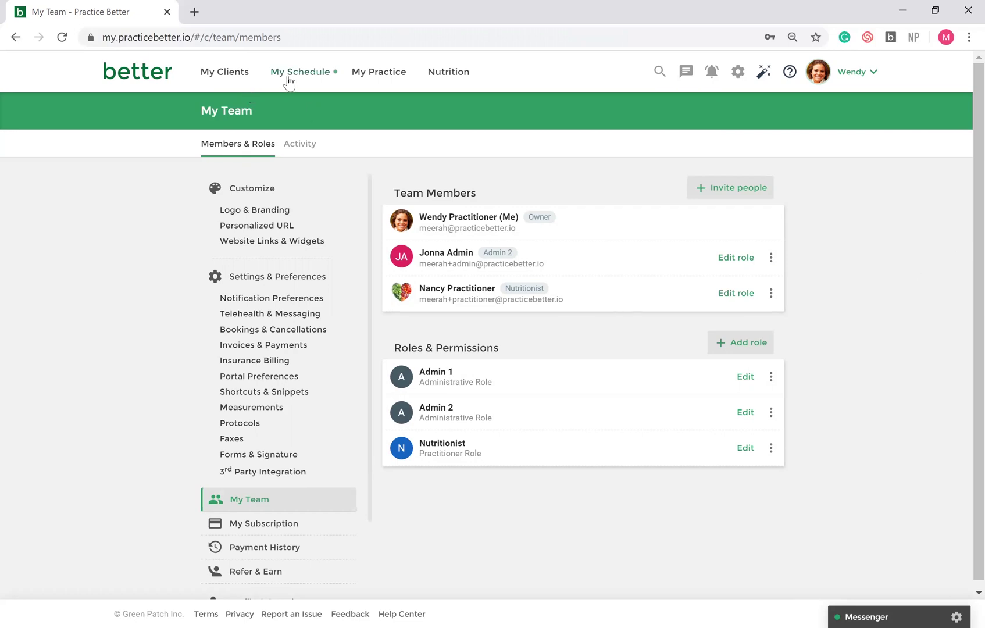
# - Show the Team 3-day calendar for April 15–17, 2020, then open Share My Link
pyautogui.click(300, 106)
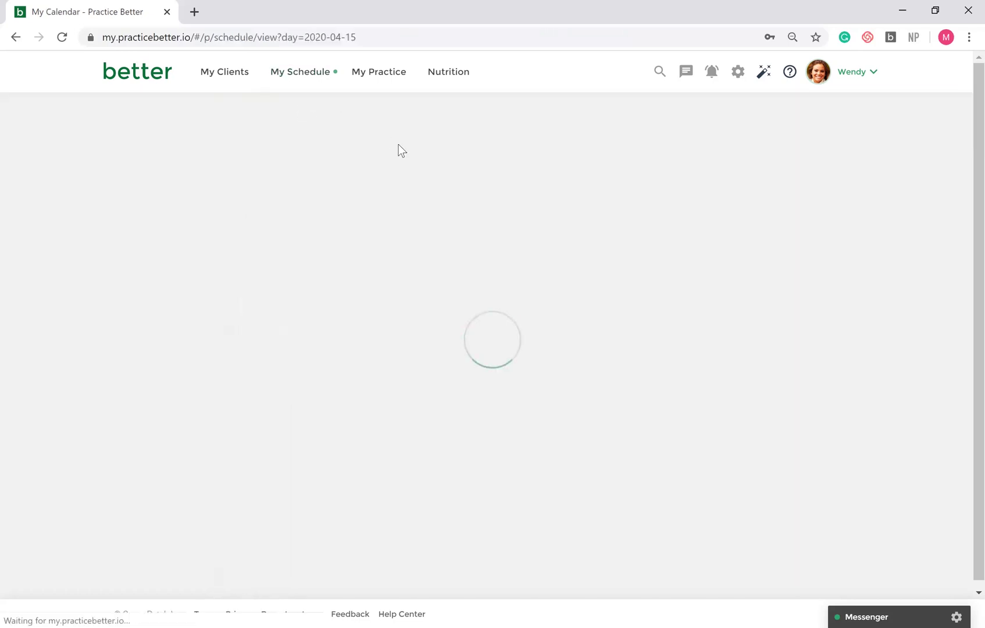
pyautogui.click(470, 152)
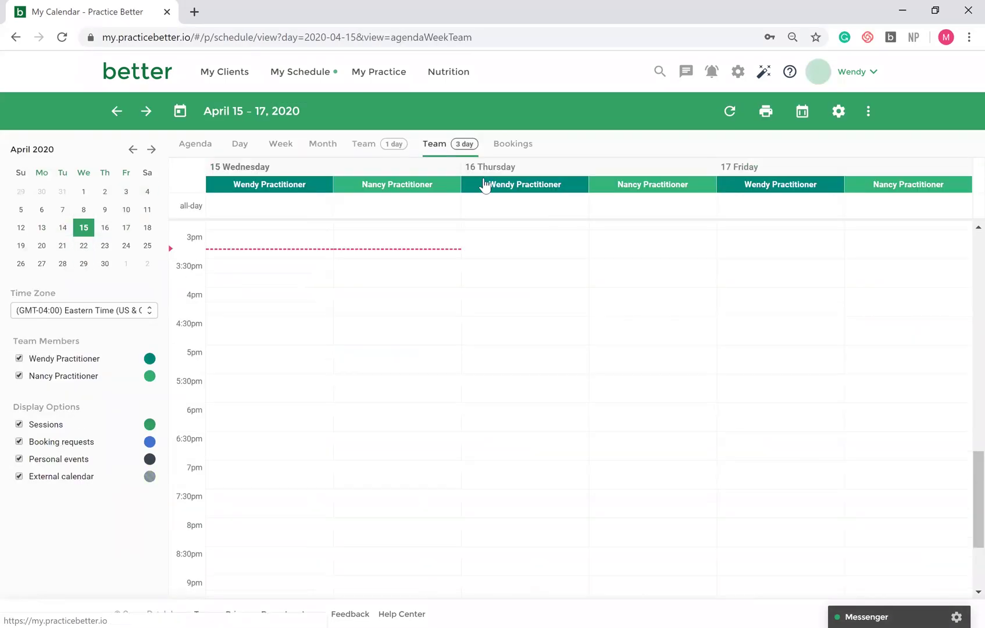
pyautogui.scroll(4, 497, 268)
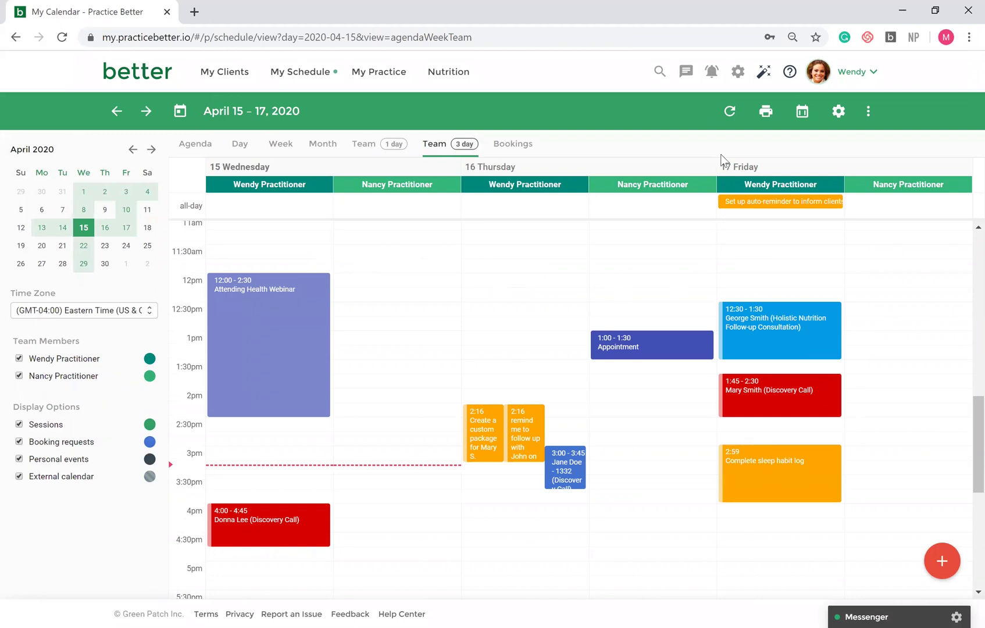
pyautogui.click(738, 71)
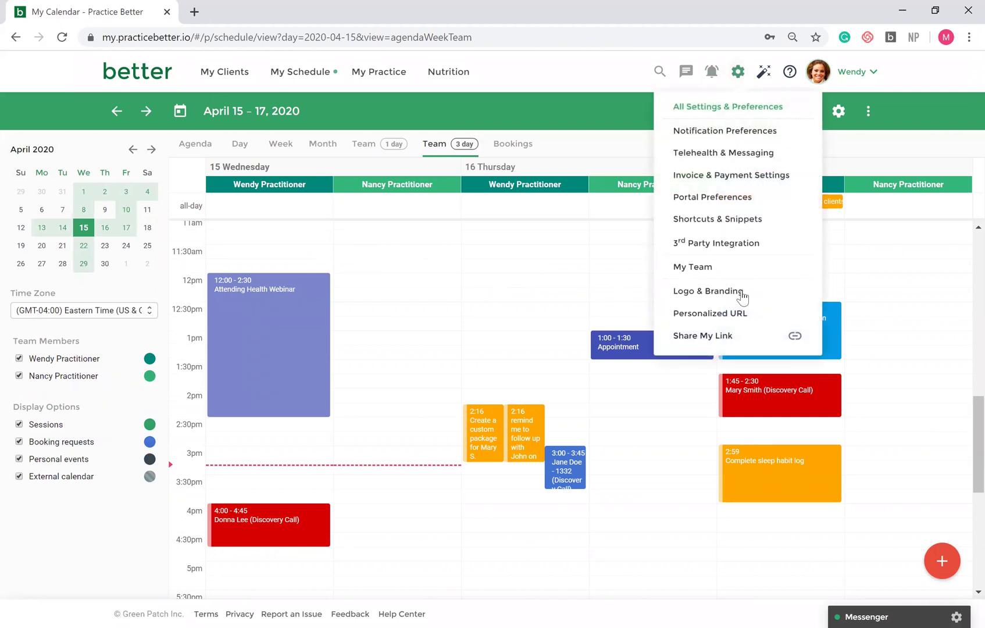
pyautogui.click(739, 335)
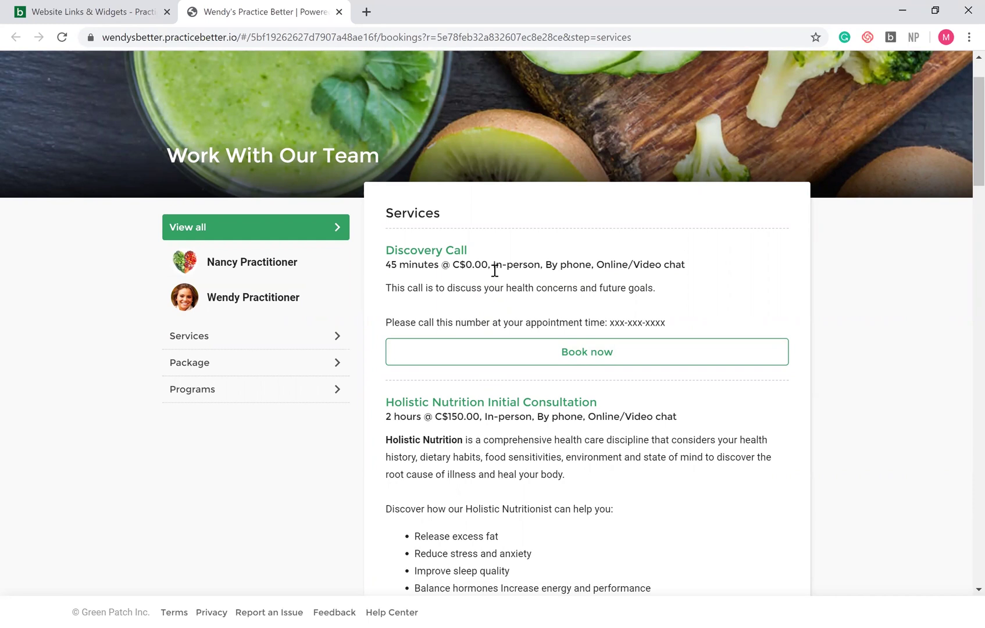
# - Preview booking the Holistic Nutrition Initial Consultation with any practitioner, then close the booking page
pyautogui.scroll(-4, 495, 270)
pyautogui.click(572, 529)
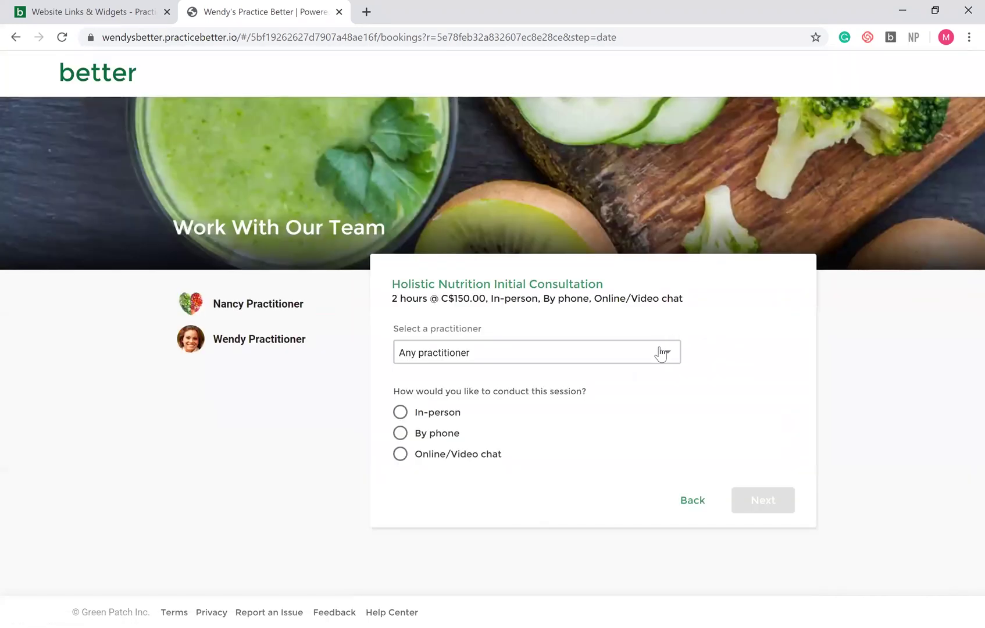
pyautogui.click(662, 353)
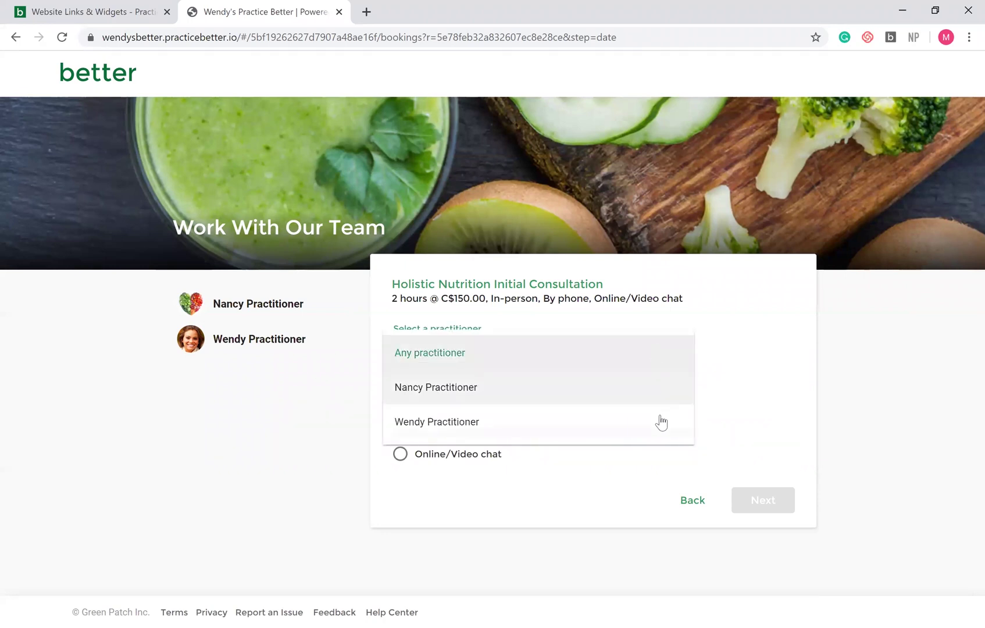
pyautogui.click(774, 327)
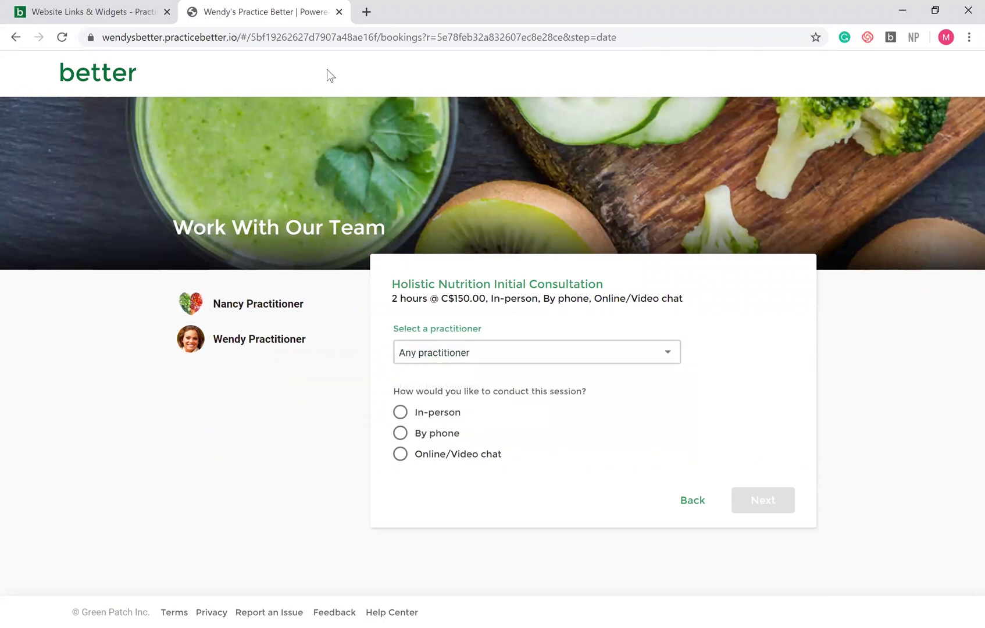
pyautogui.click(339, 12)
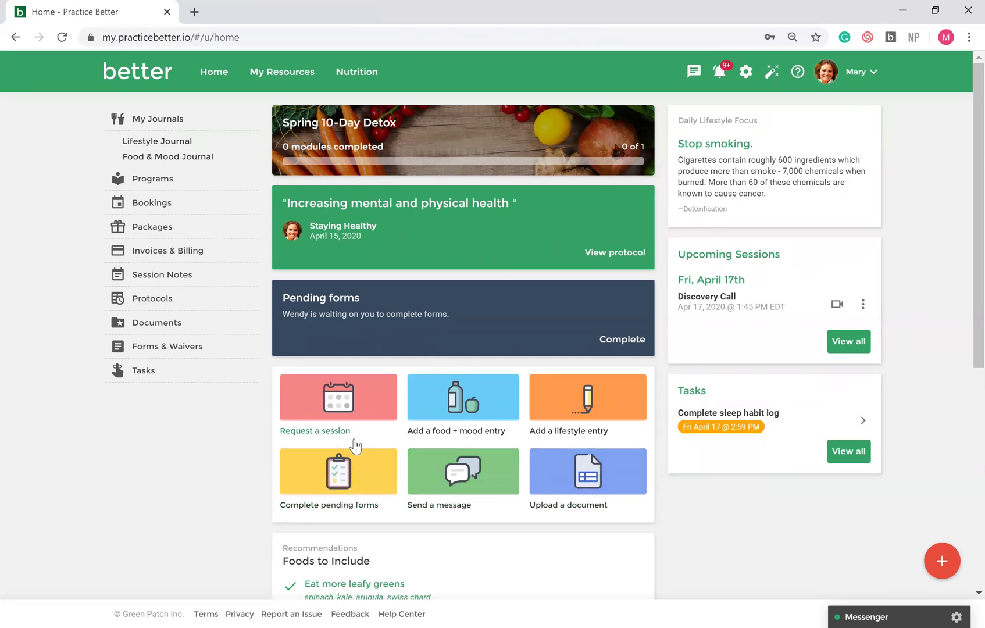
pyautogui.click(347, 412)
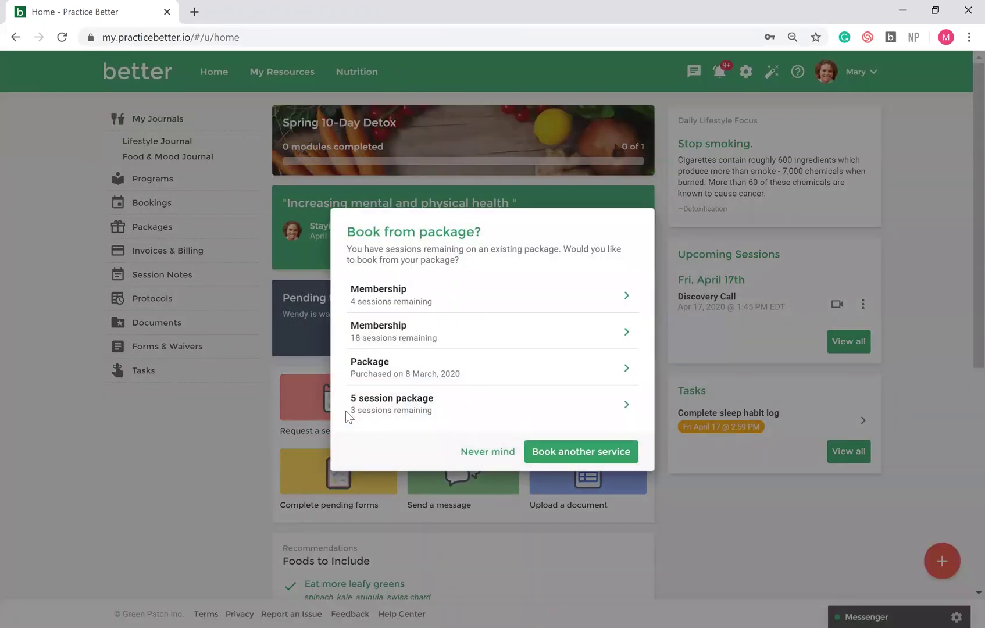
pyautogui.click(482, 452)
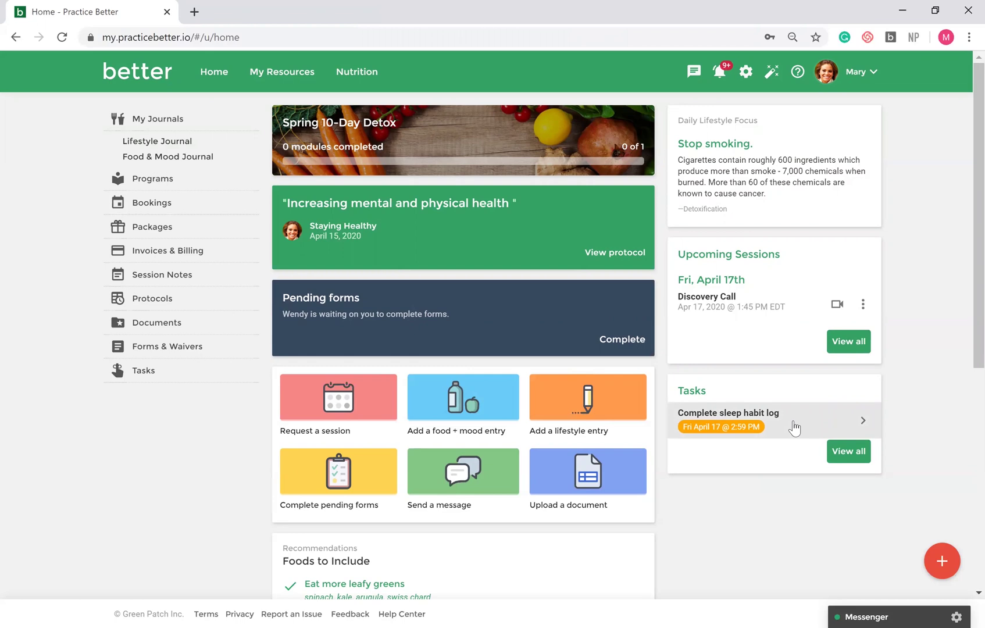
pyautogui.click(859, 608)
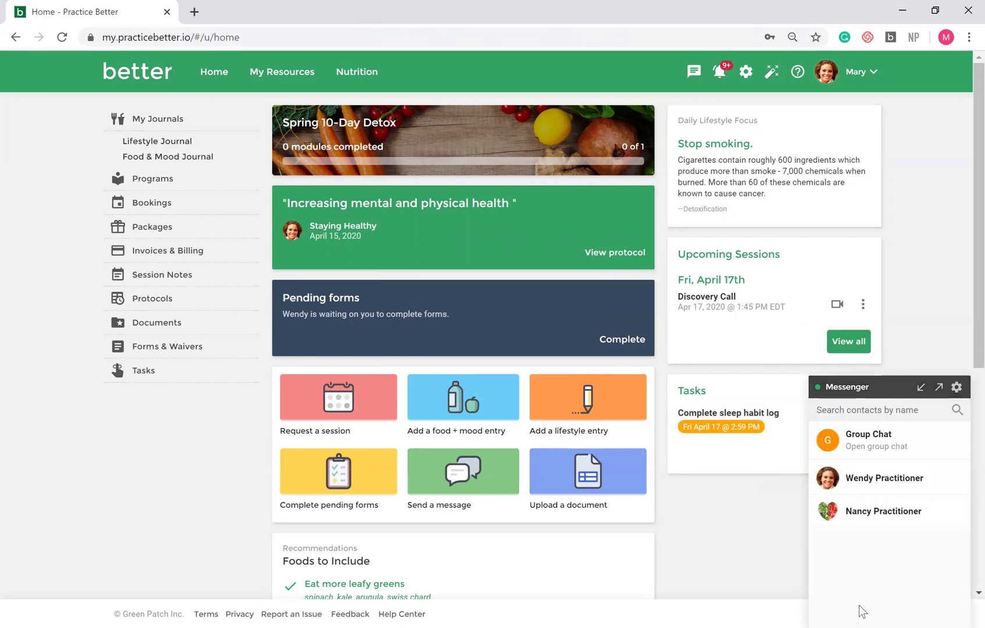
pyautogui.click(888, 394)
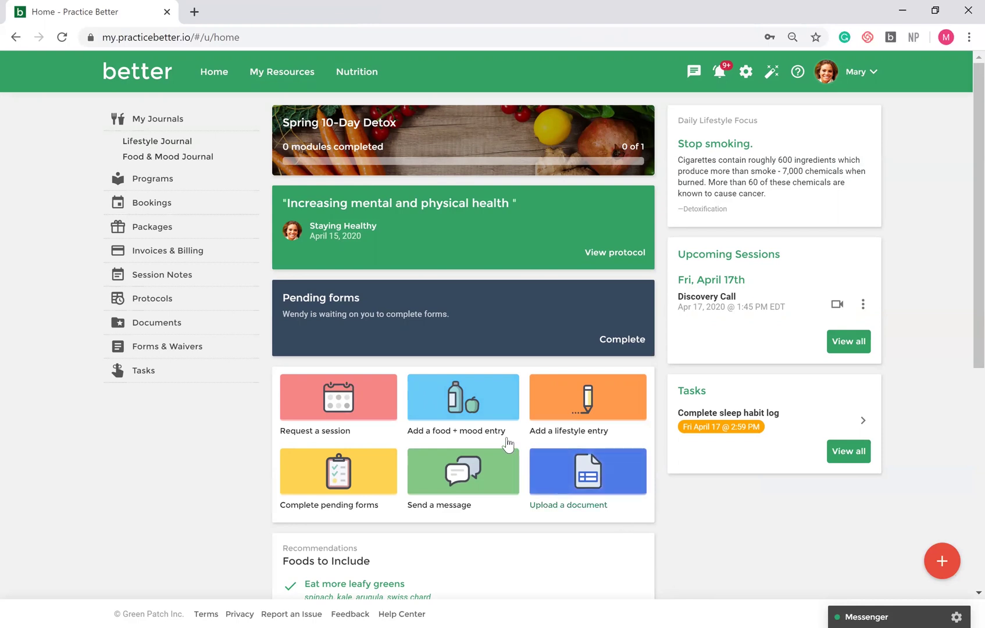
pyautogui.click(483, 400)
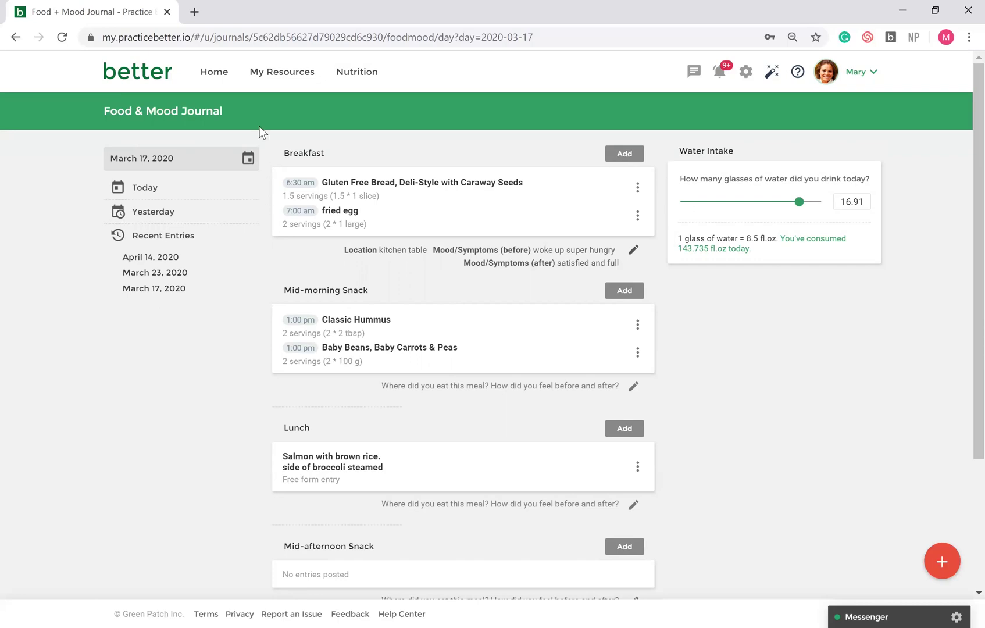
pyautogui.click(259, 79)
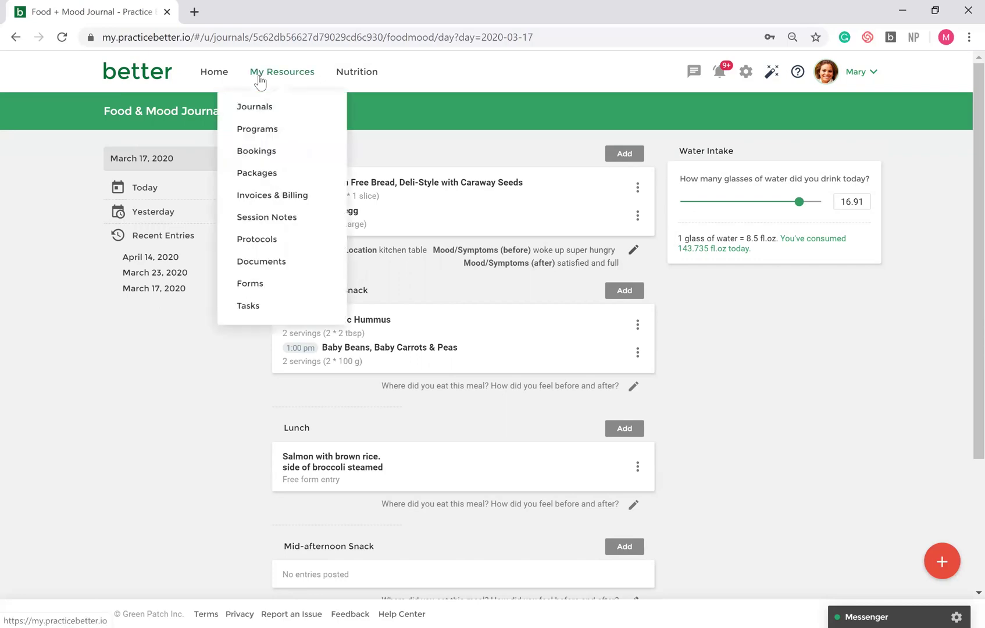